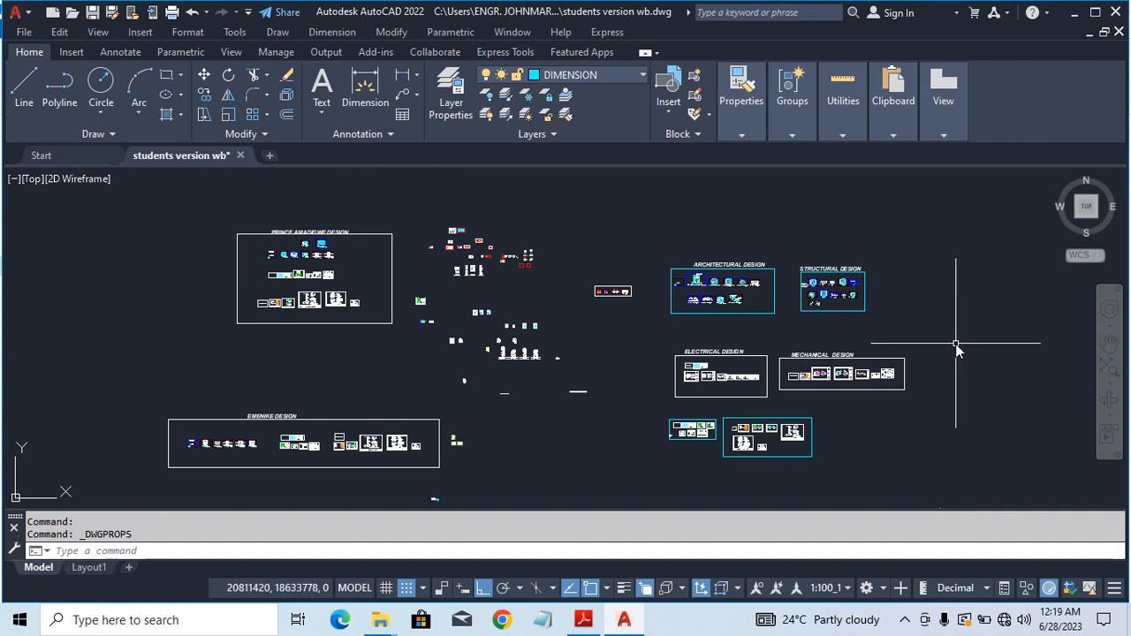
Step: Open the current drawing's file properties to check its details, then close the dialog
click(22, 12)
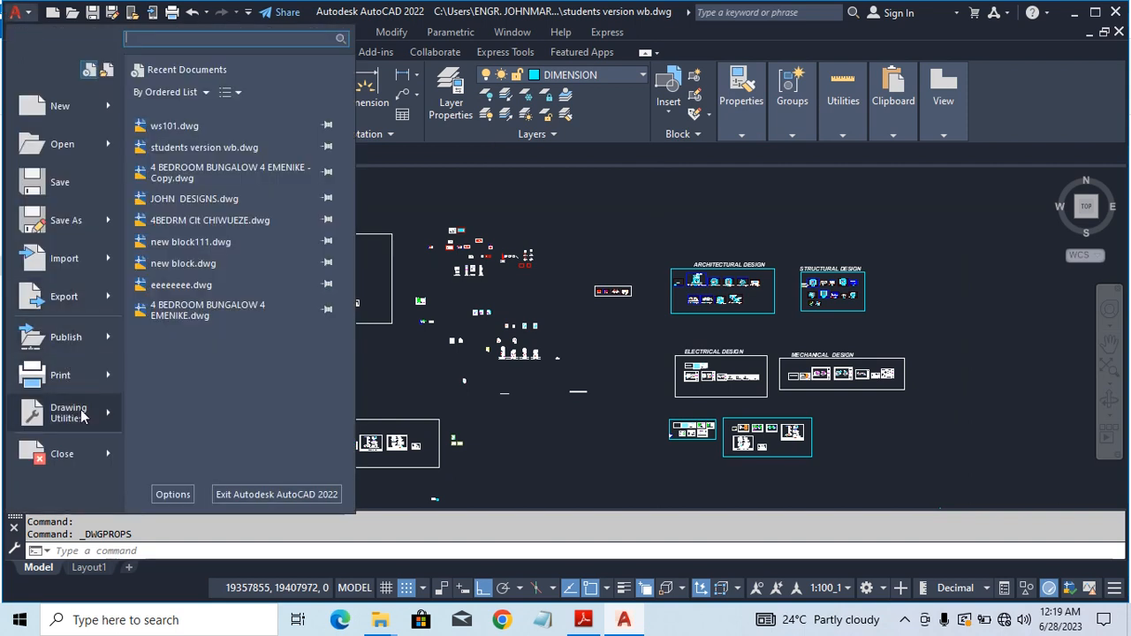
mouse_move(81, 416)
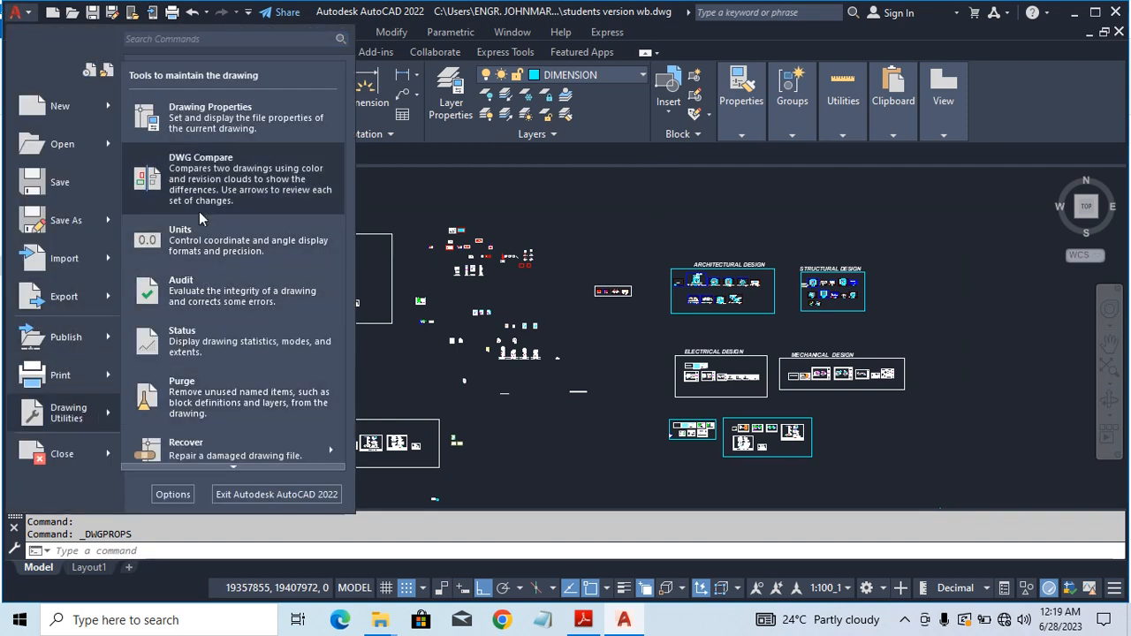
click(210, 112)
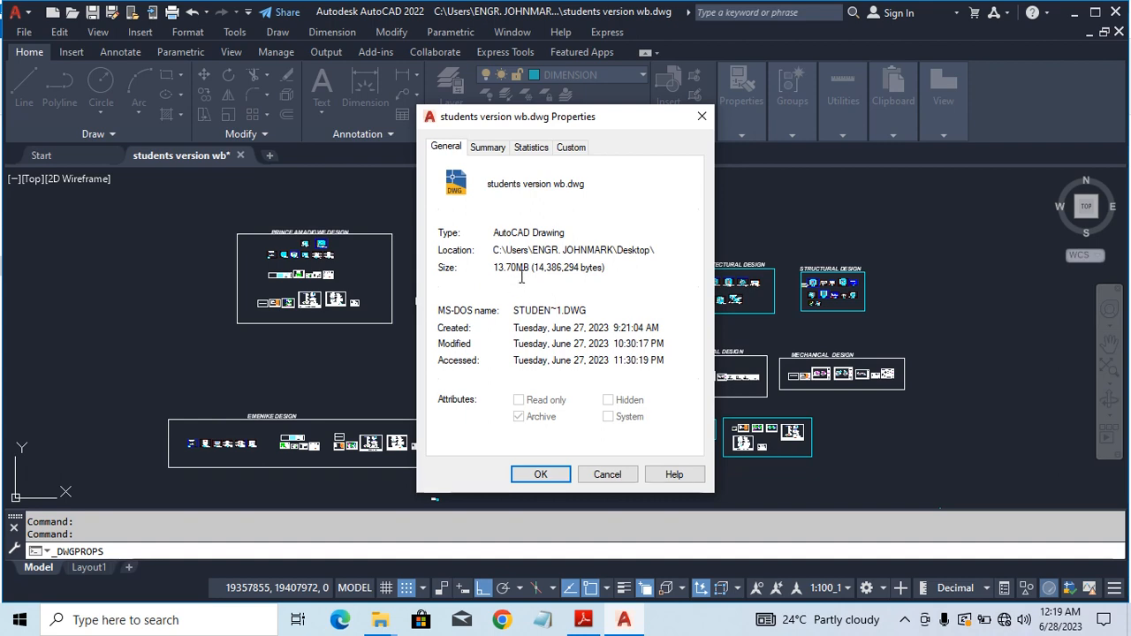
click(539, 475)
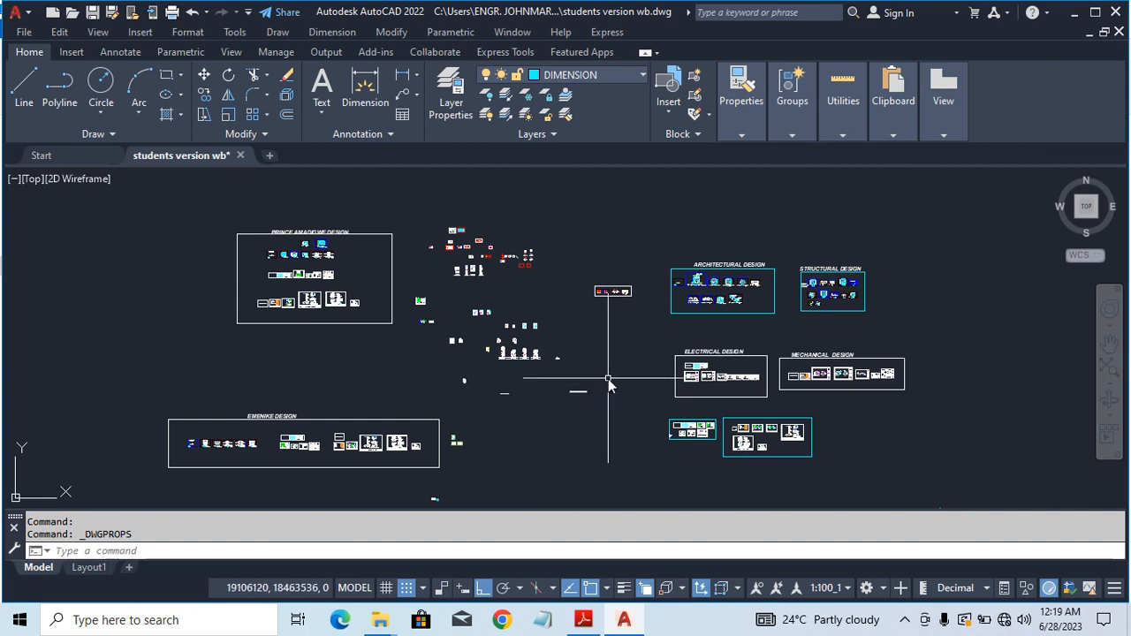
Step: Start Write Block and window-select all objects in the drawing as its source
click(72, 53)
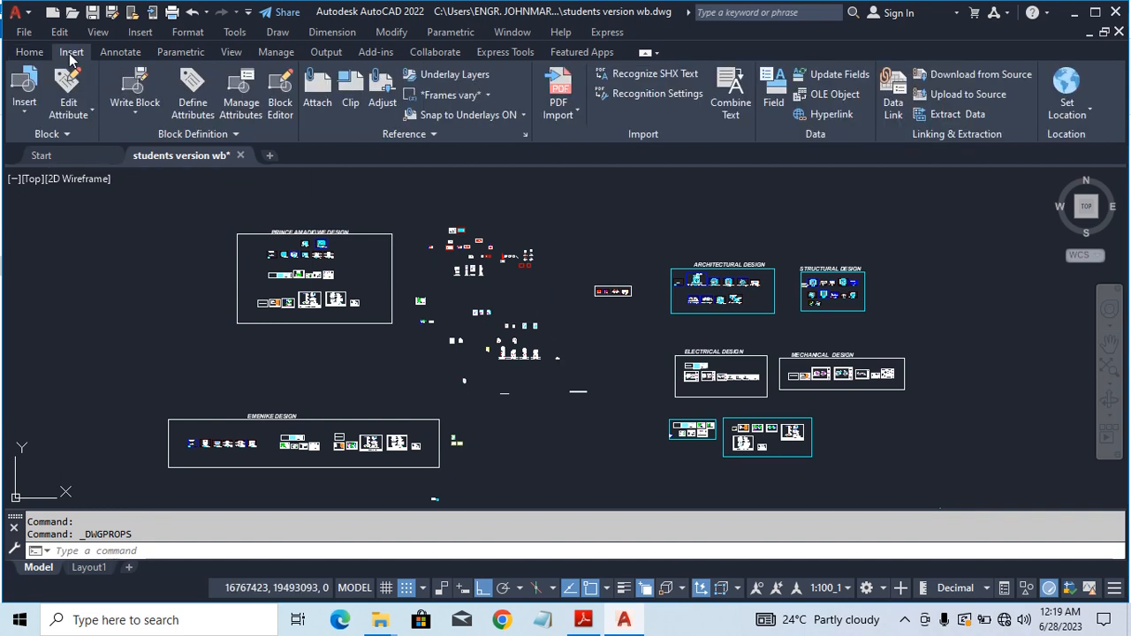
click(139, 113)
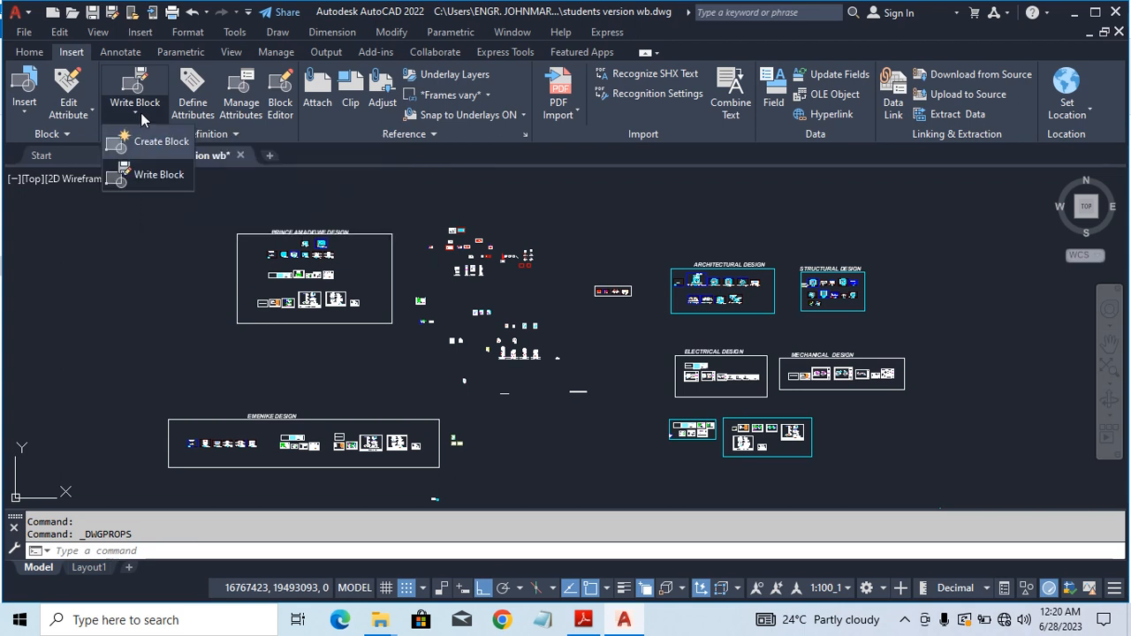
click(150, 175)
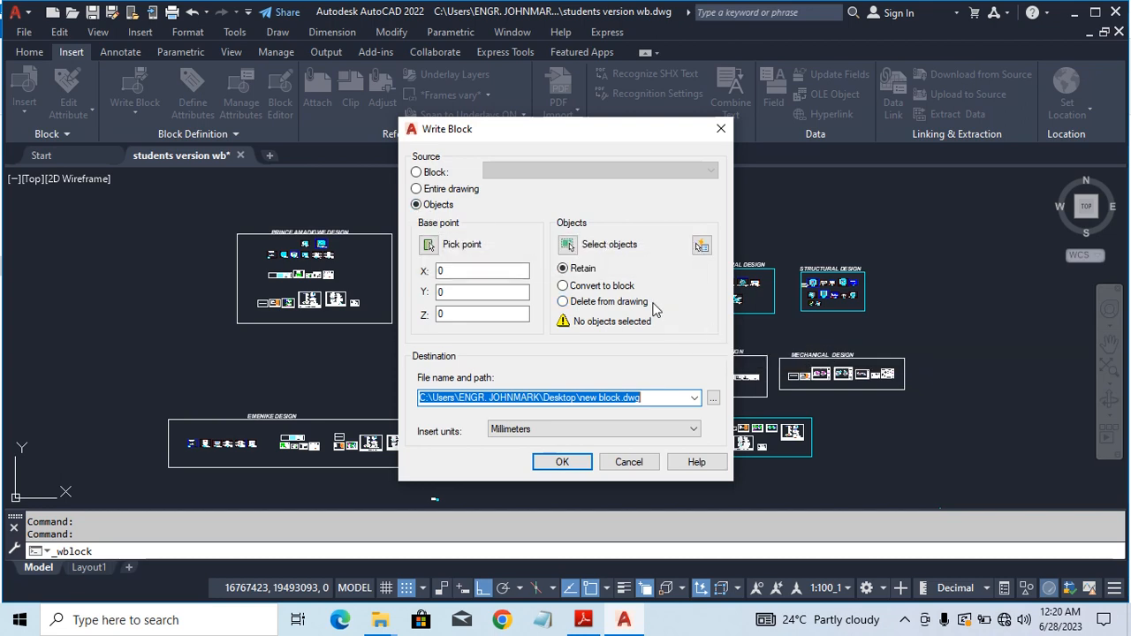
click(570, 245)
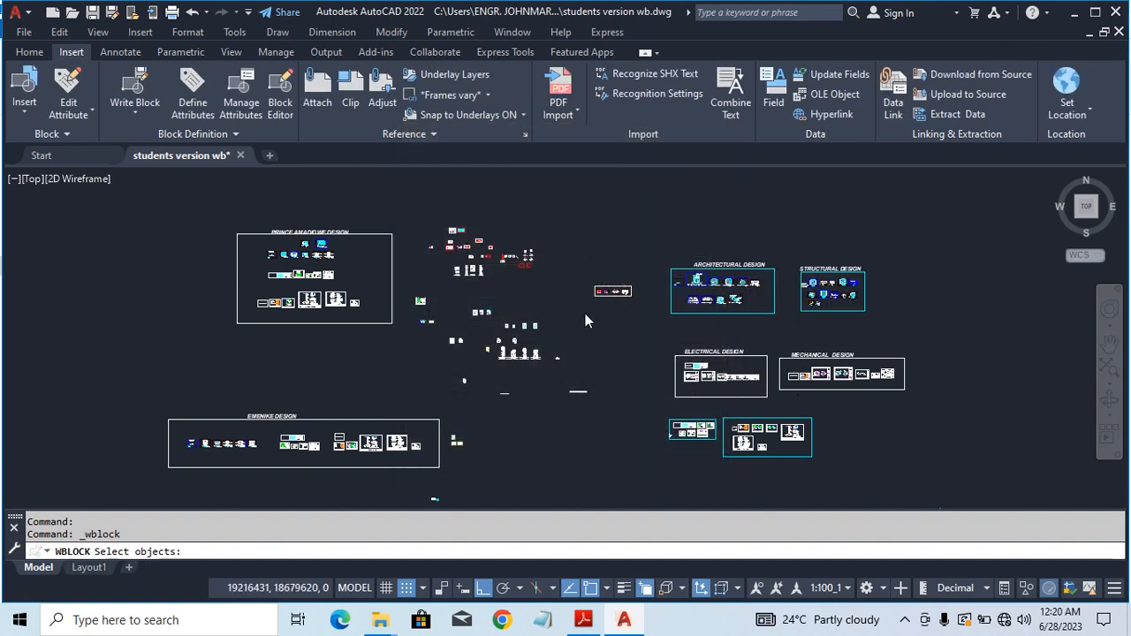
scroll(846, 452, down, 4)
click(856, 476)
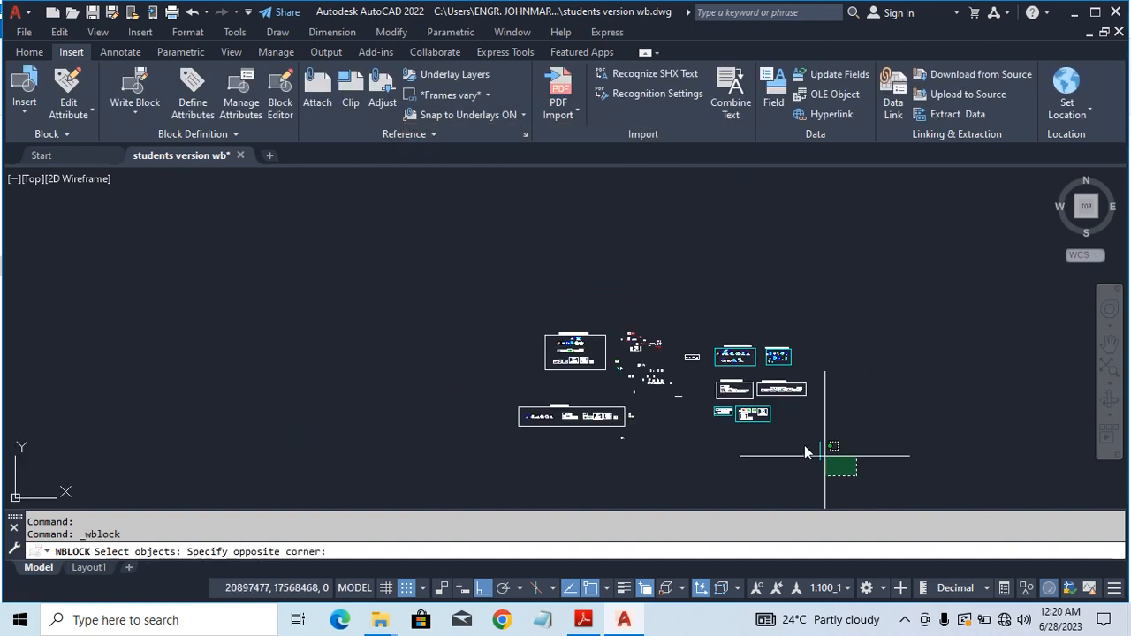
click(474, 301)
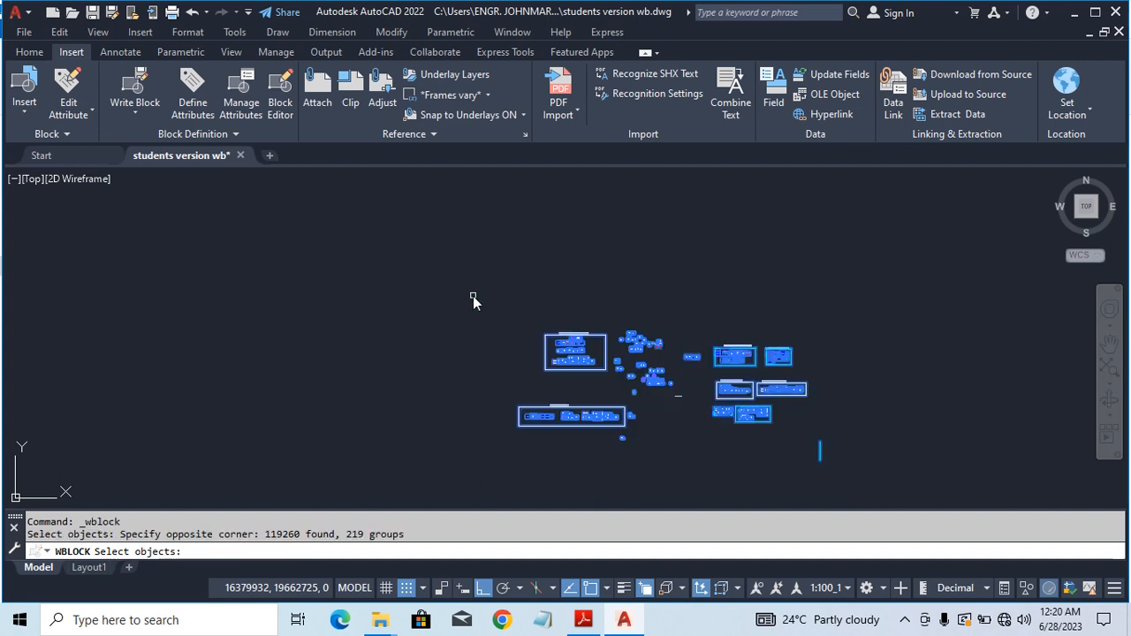
key(Return)
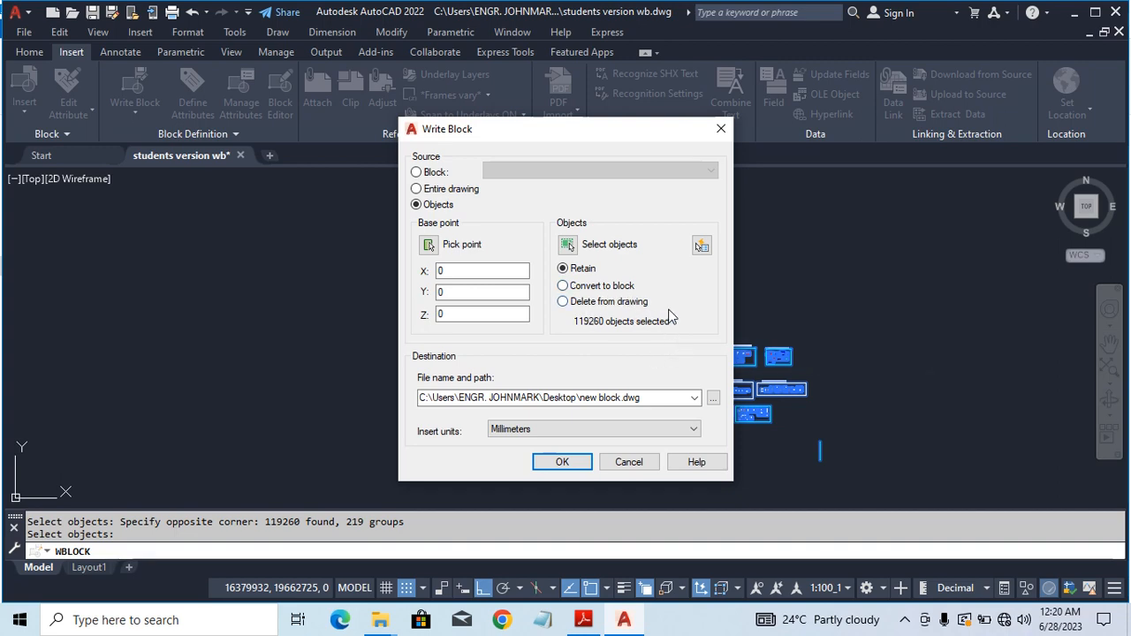
Step: Set the Write Block destination file name to practice102 on the Desktop and write the file
click(714, 398)
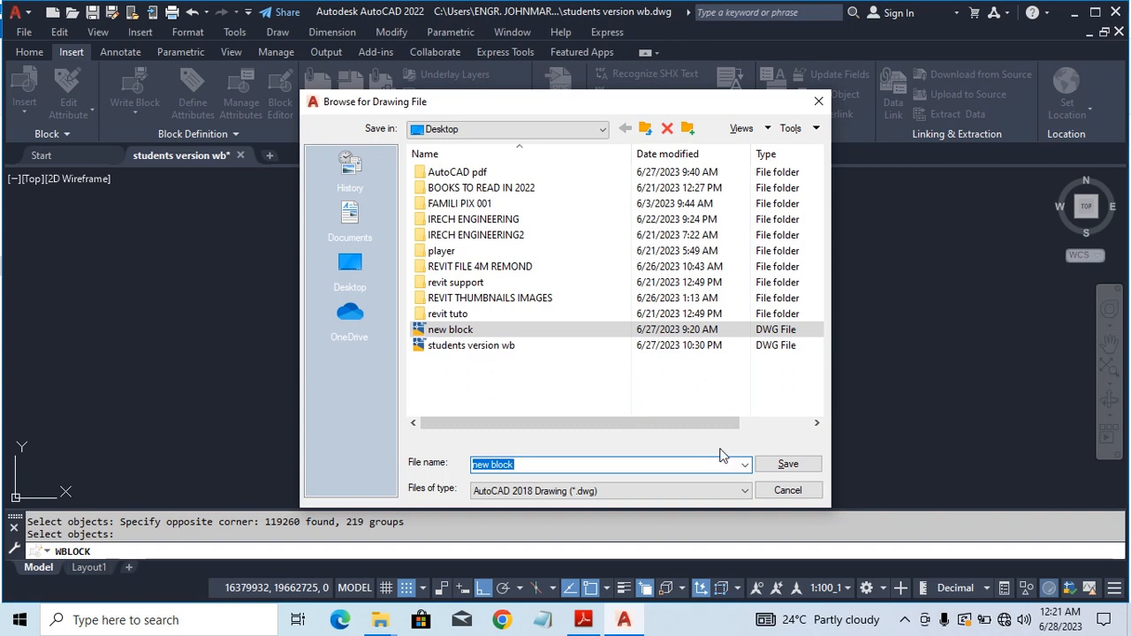
text(practice102)
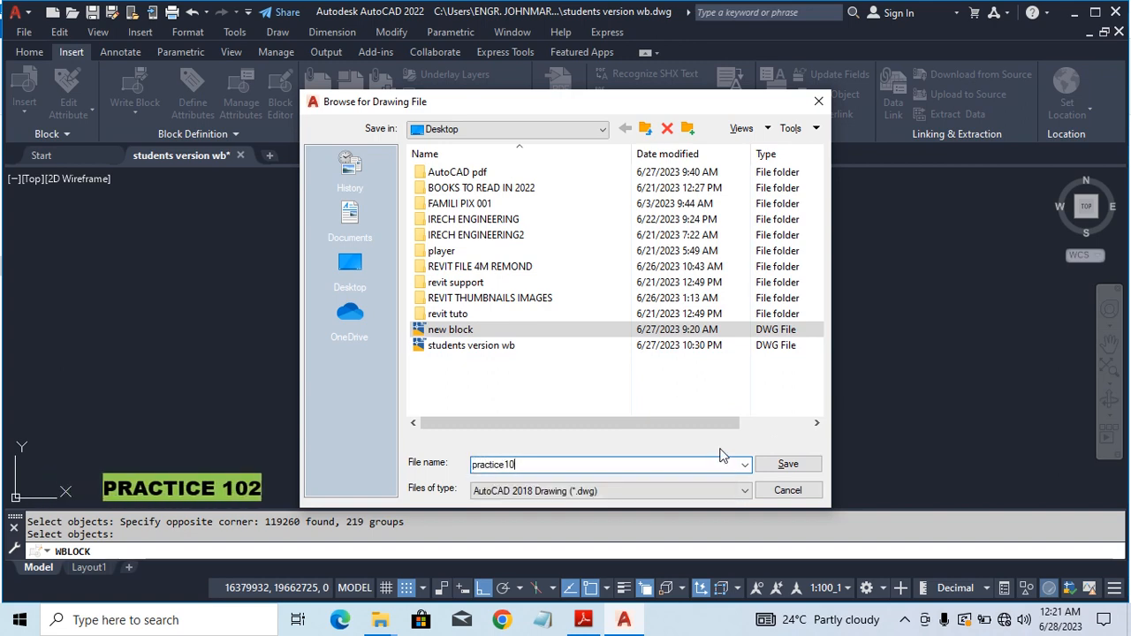
click(795, 465)
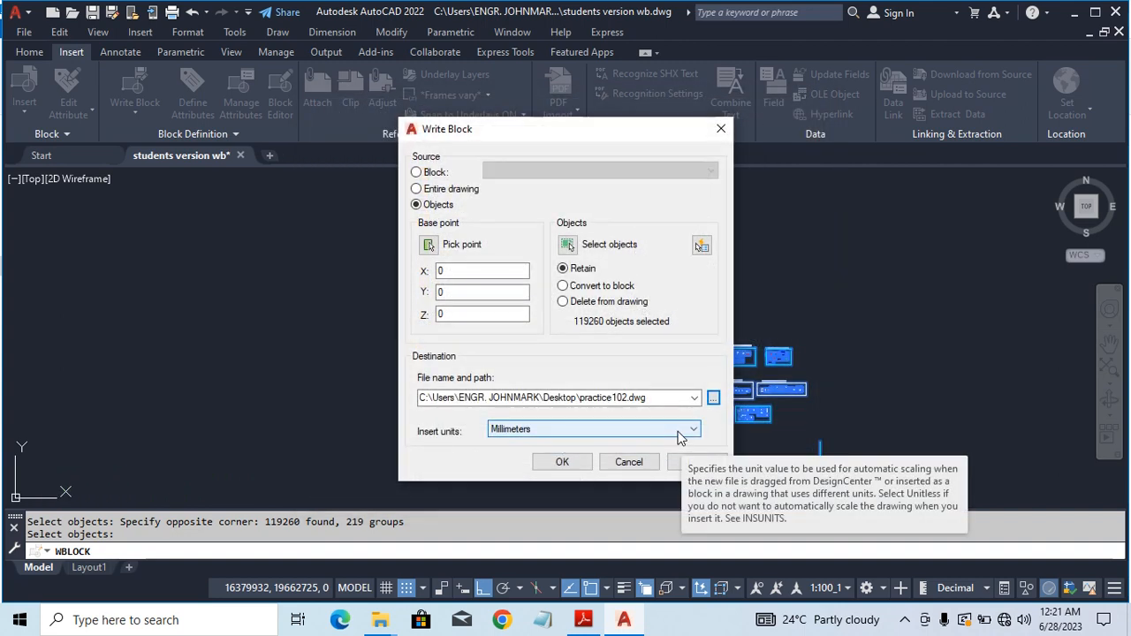
click(563, 462)
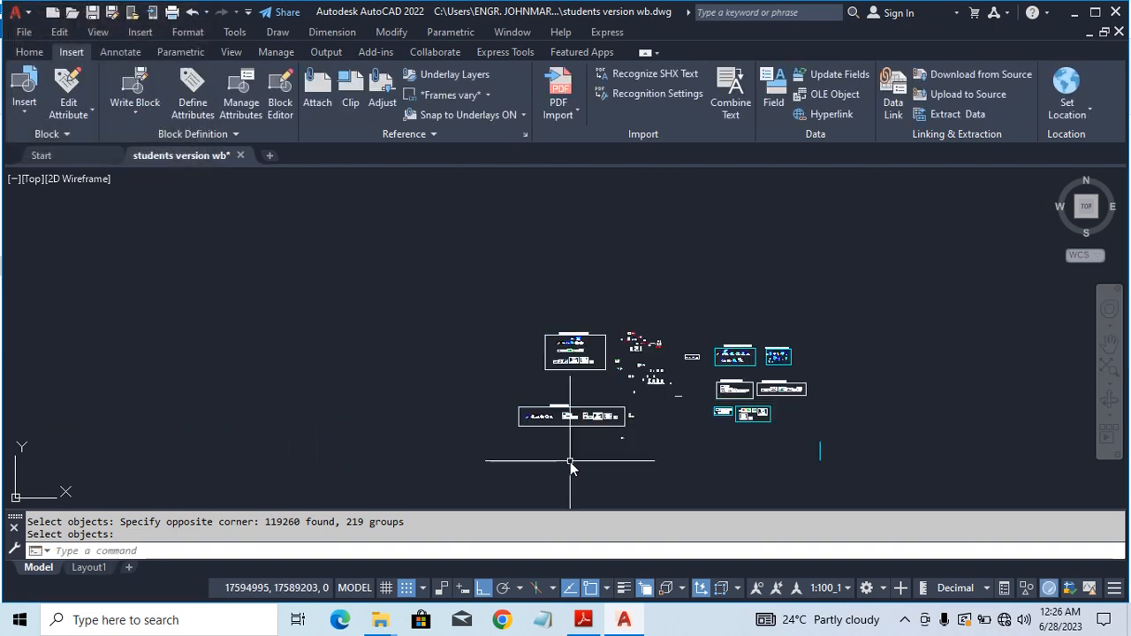
Step: Open practice102.dwg from the Desktop folder
scroll(672, 411, up, 2)
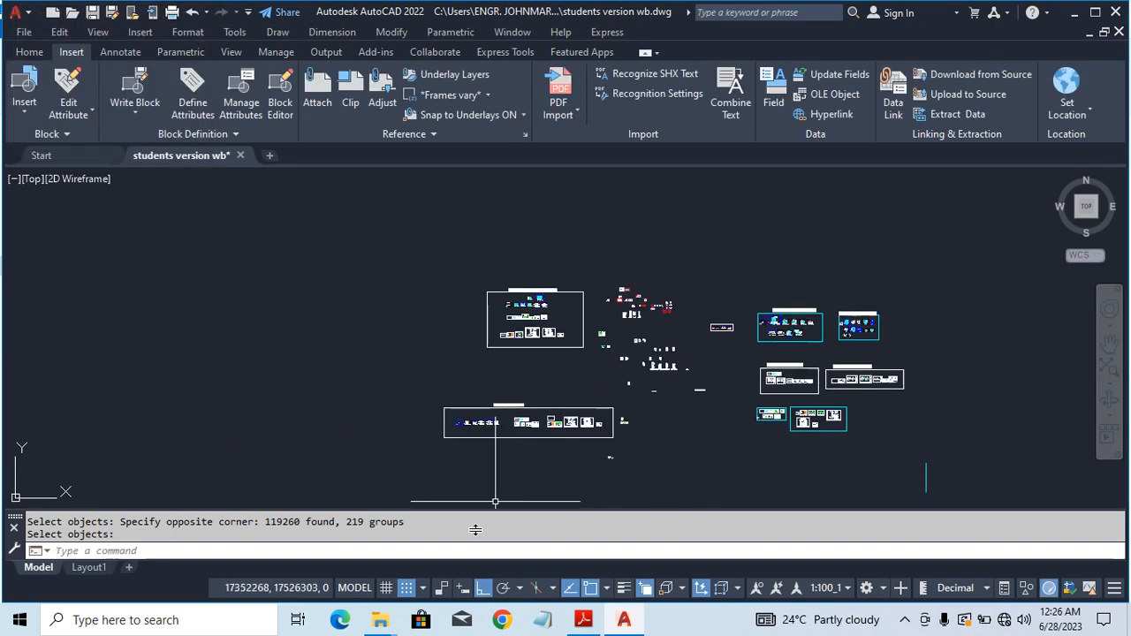
click(391, 625)
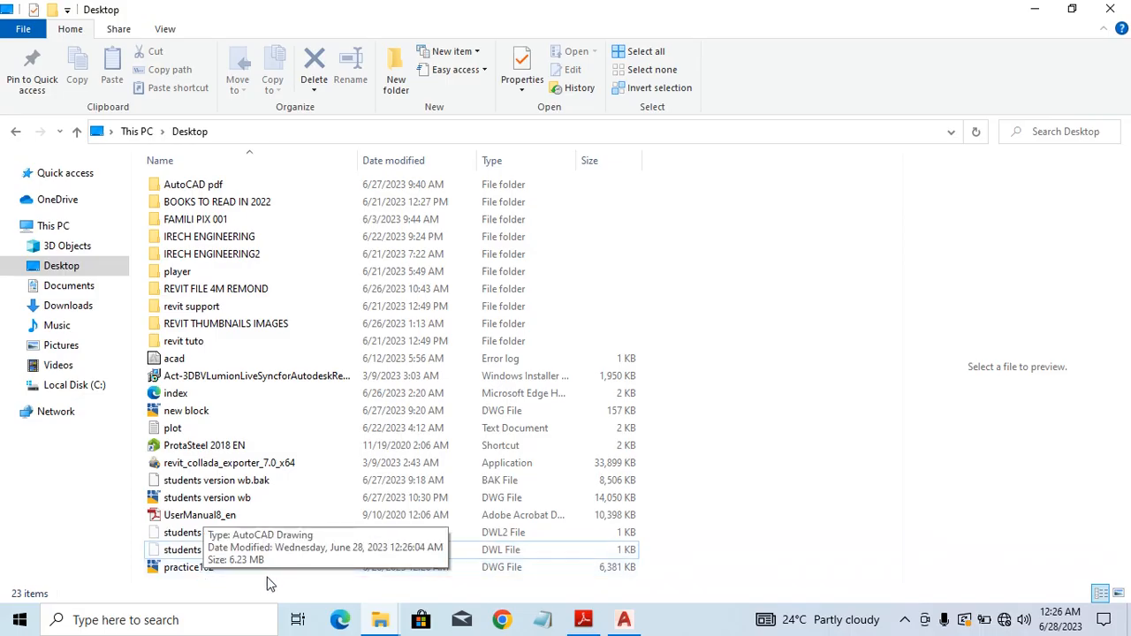
click(198, 572)
double_click(198, 570)
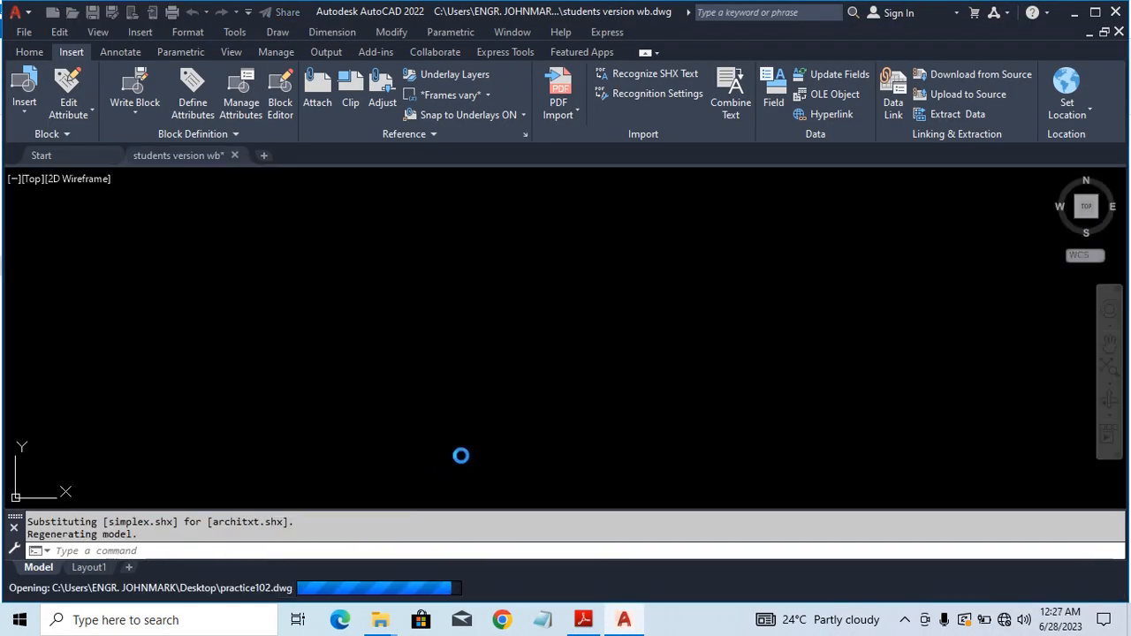
Step: View the file properties of practice102 and close the dialog
scroll(687, 400, up, 2)
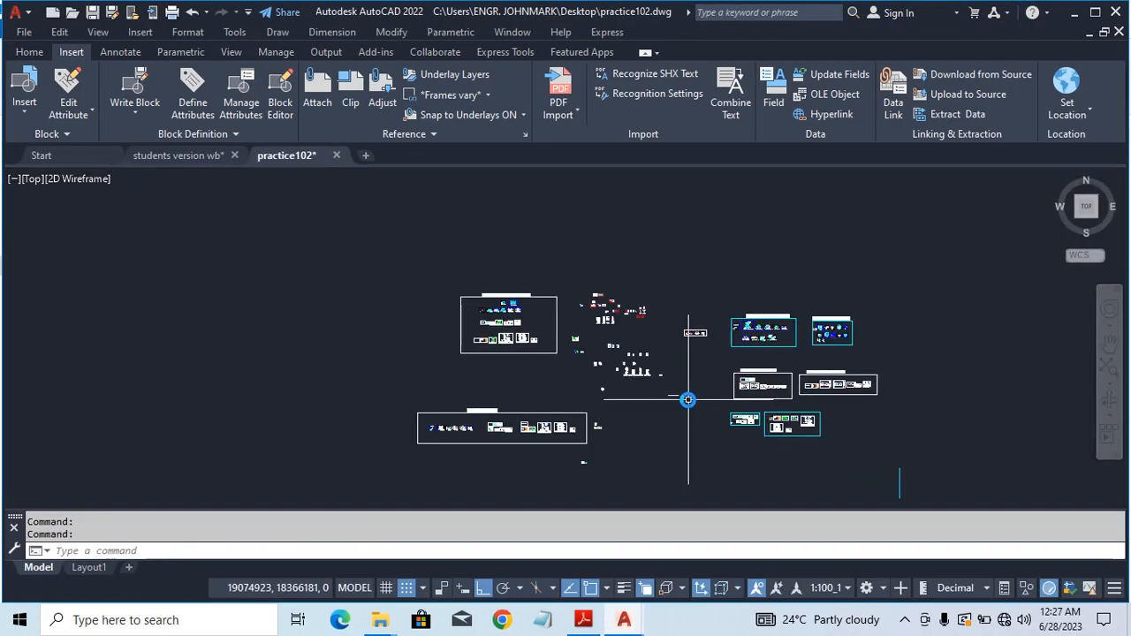
click(16, 13)
mouse_move(101, 412)
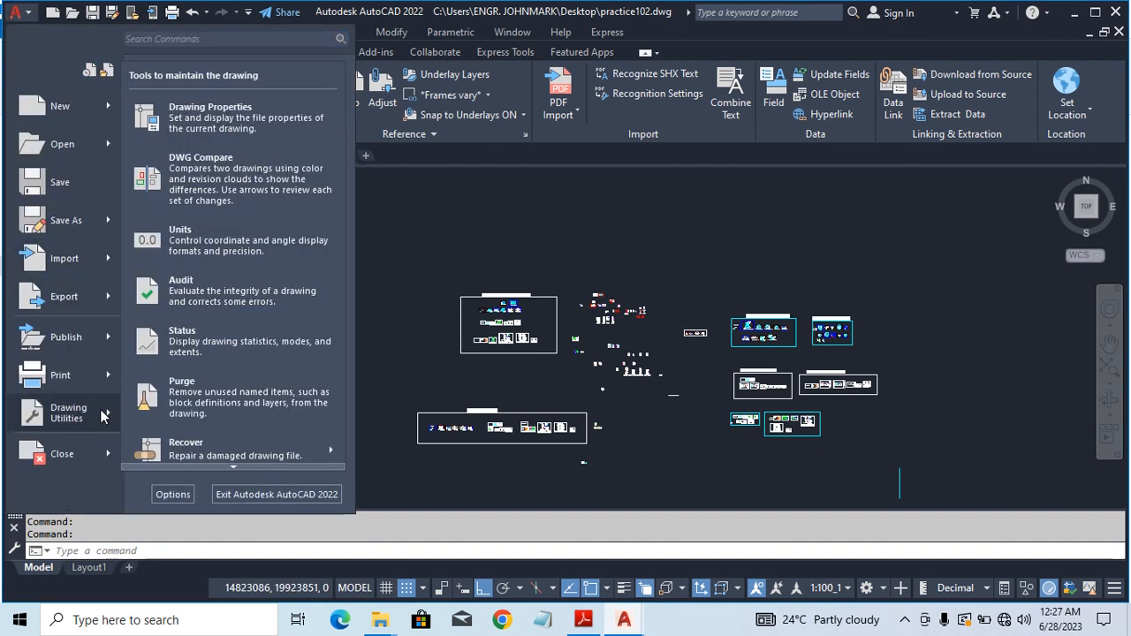
click(205, 125)
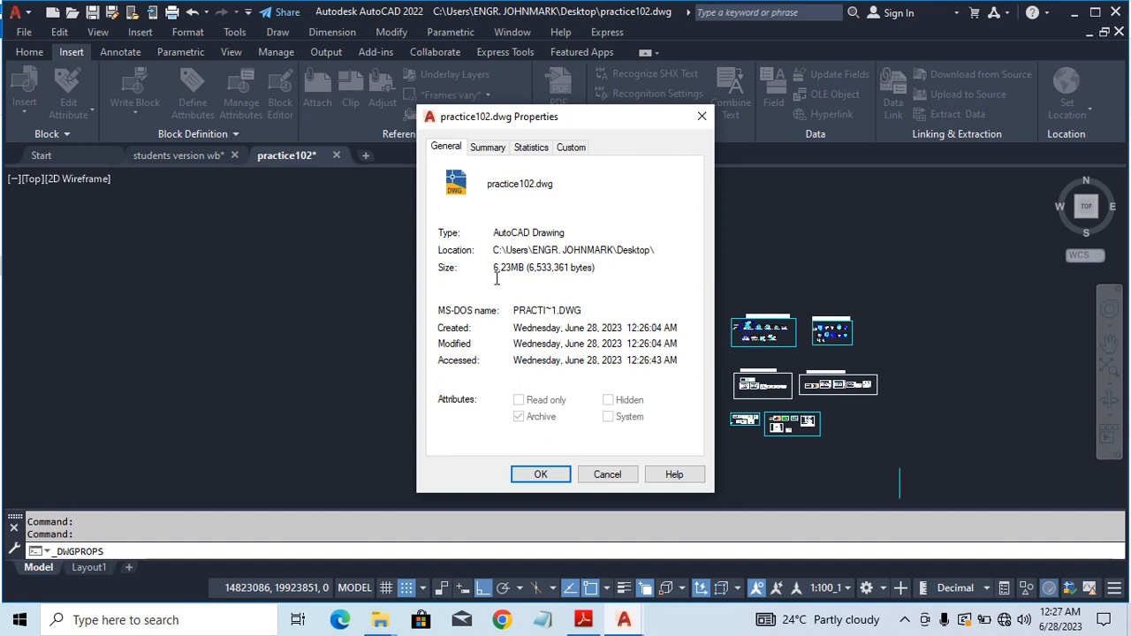
click(541, 477)
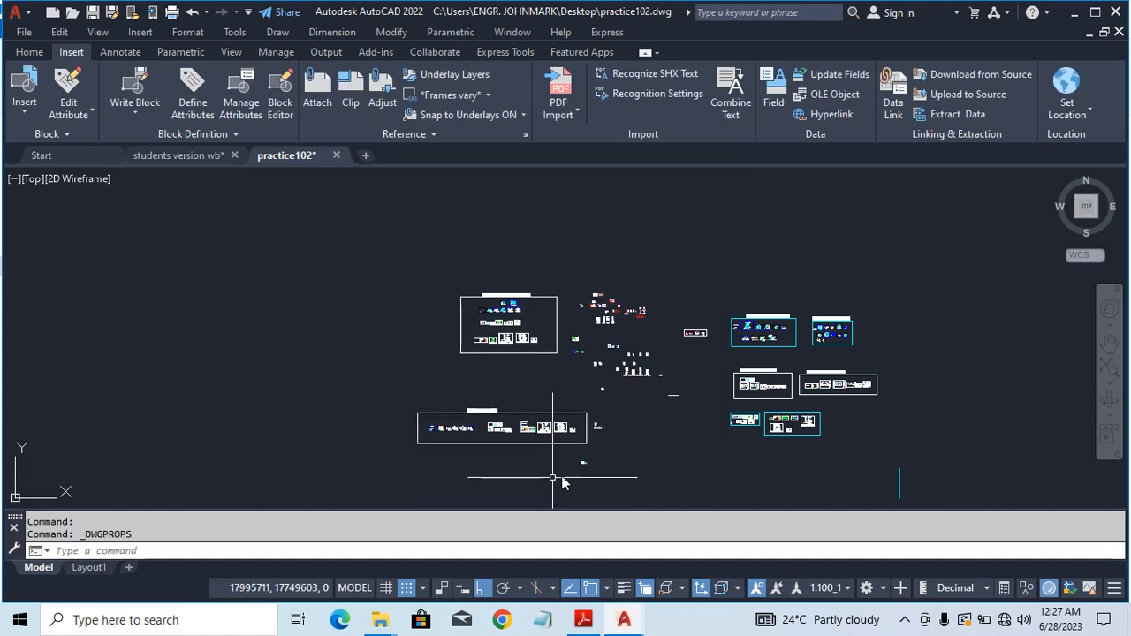
Step: Examine the drawings contained in practice102
scroll(689, 372, up, 2)
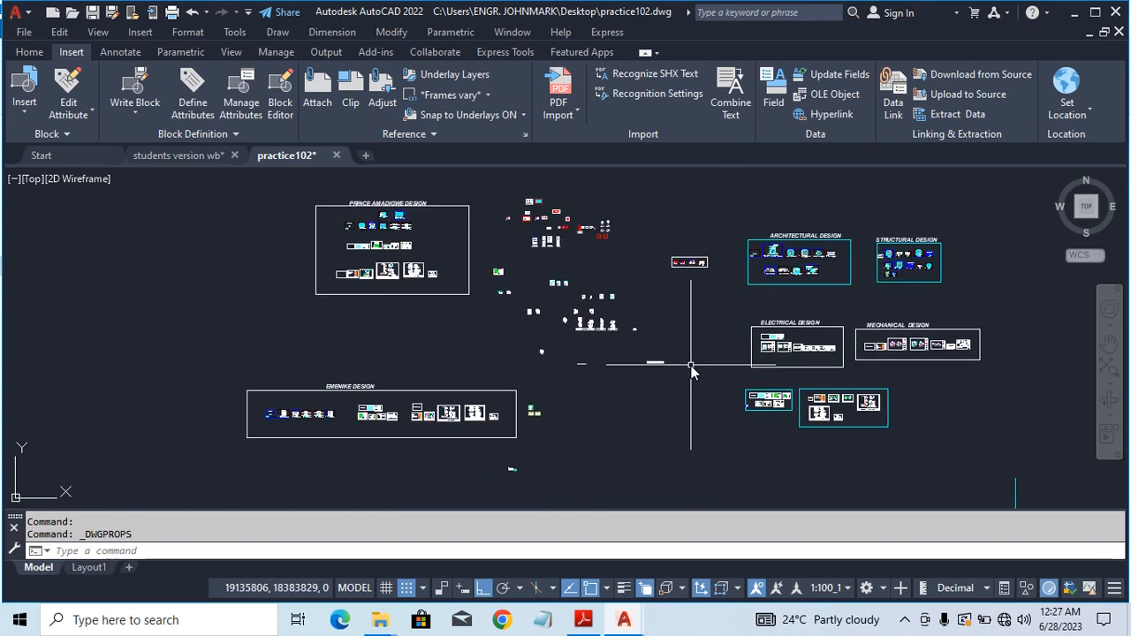
scroll(556, 301, up, 2)
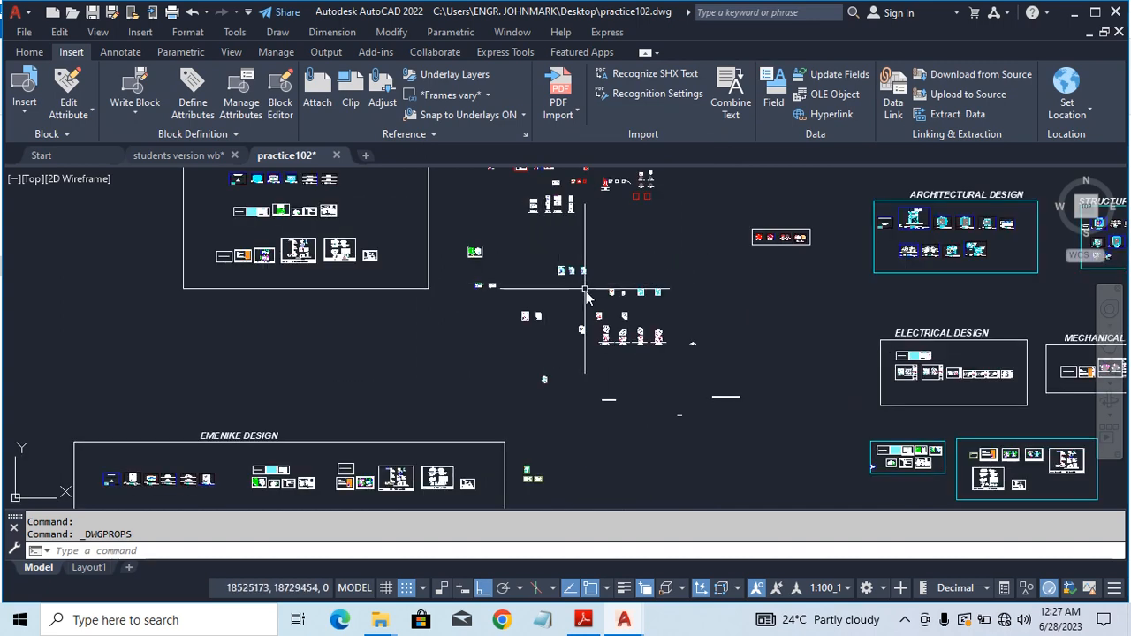
scroll(585, 289, down, 4)
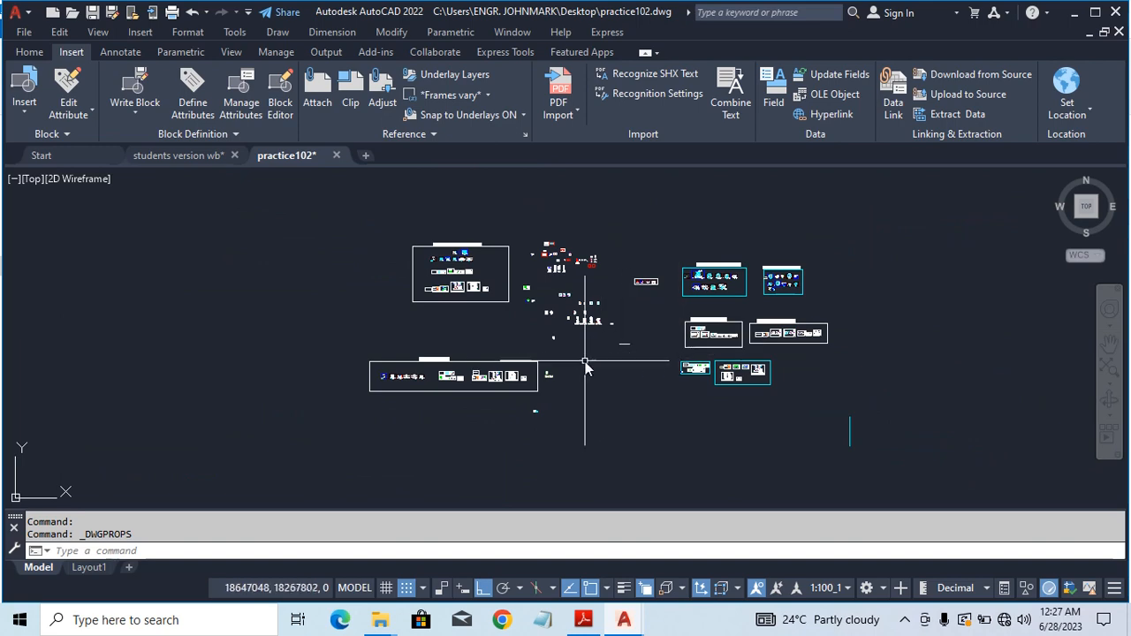
scroll(579, 336, up, 2)
Step: In students version wb, window-select the single floor plan drawing and start the Write Block command
click(205, 157)
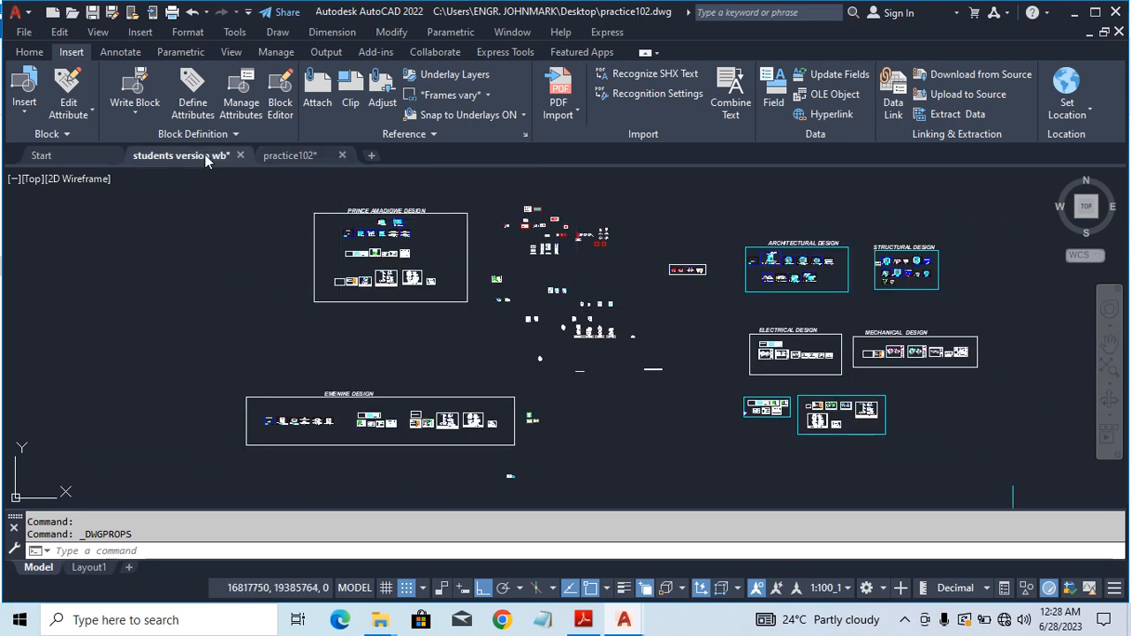
scroll(739, 392, down, 2)
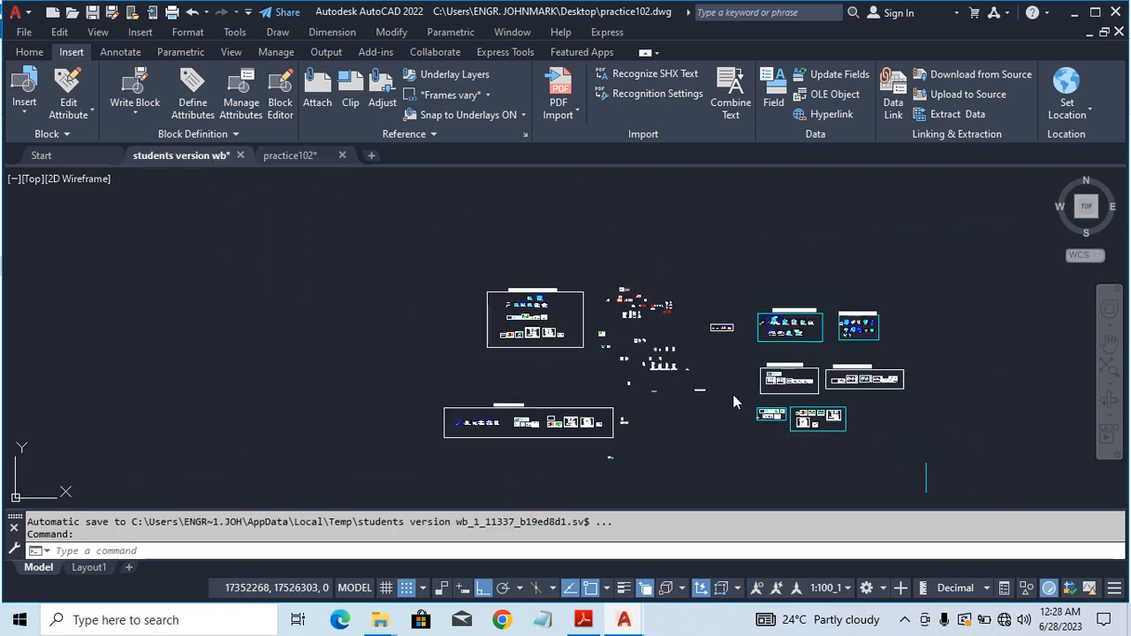
scroll(730, 401, up, 2)
scroll(730, 400, up, 2)
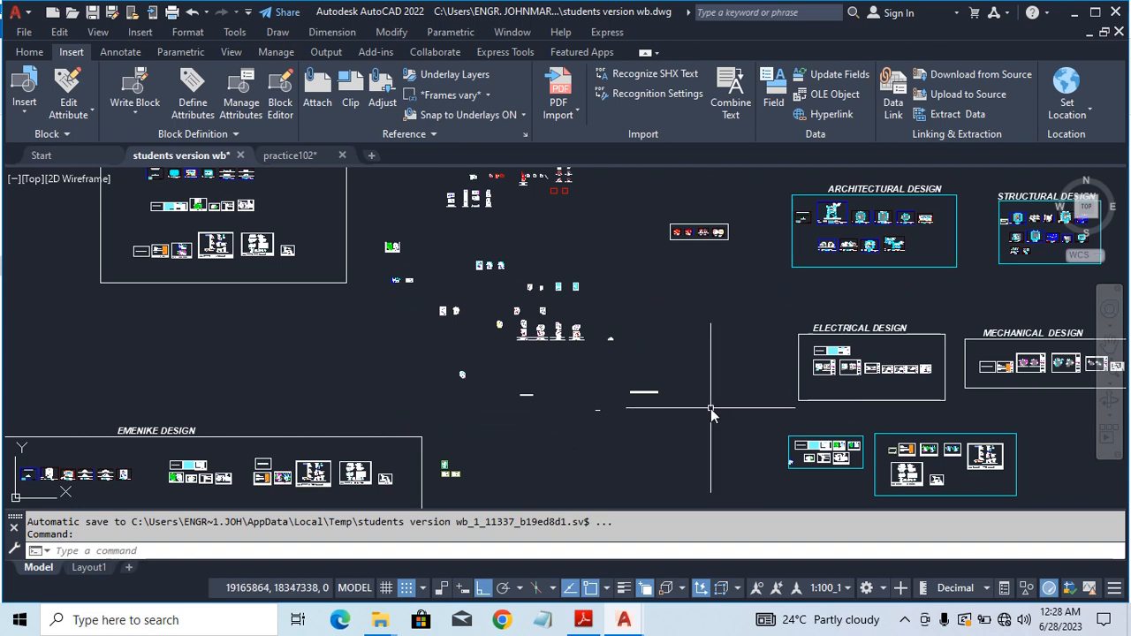
scroll(503, 371, down, 2)
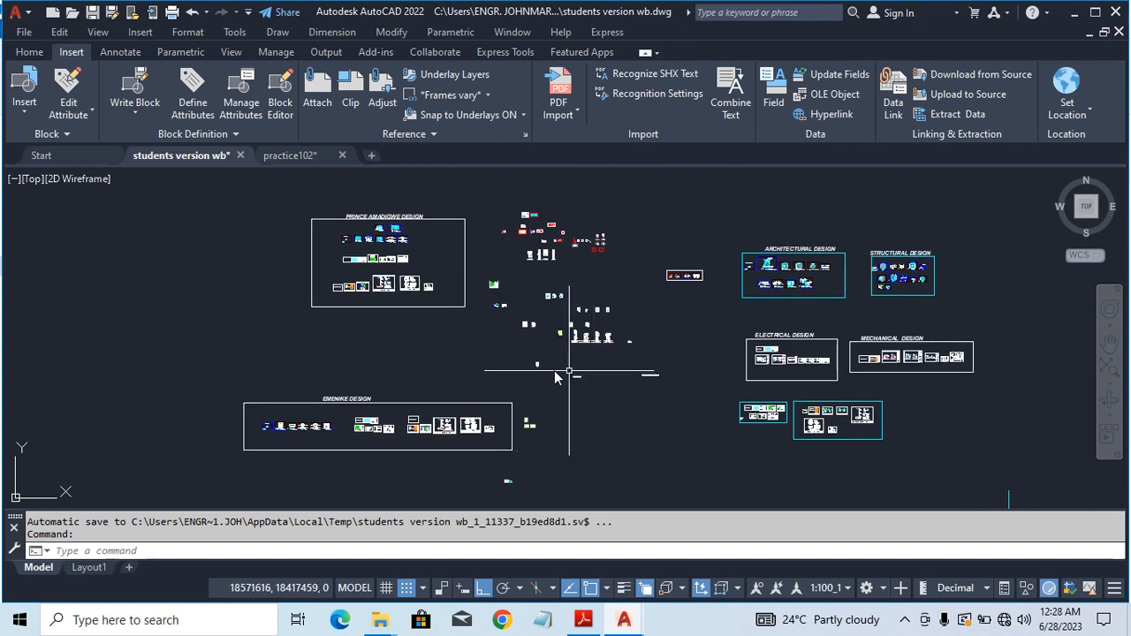
scroll(541, 359, up, 5)
scroll(569, 373, down, 2)
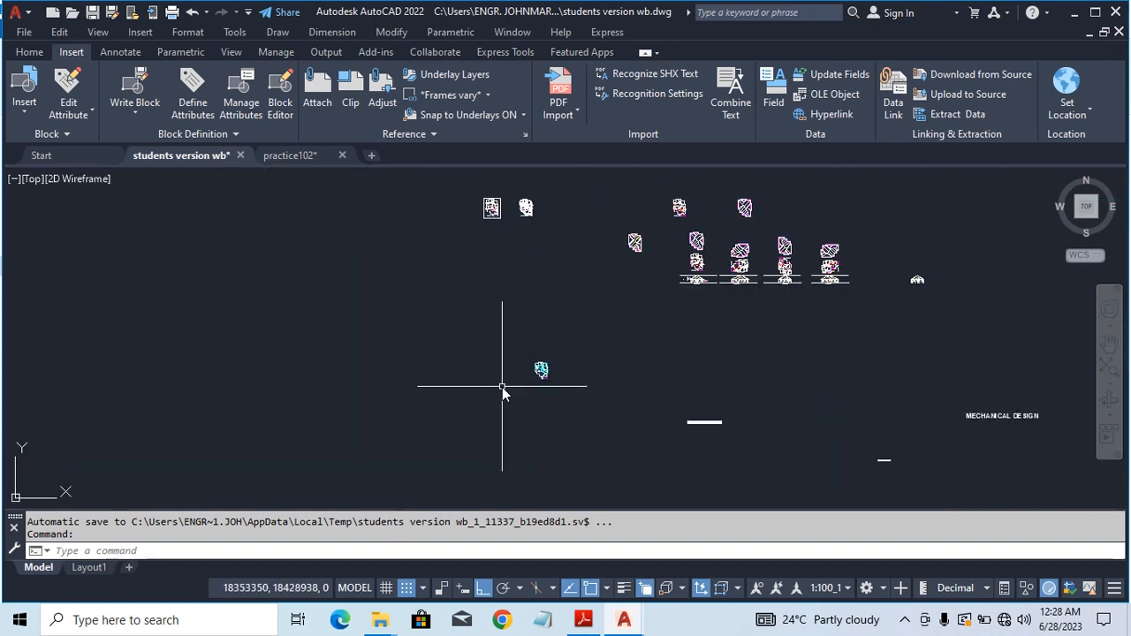
scroll(530, 372, up, 6)
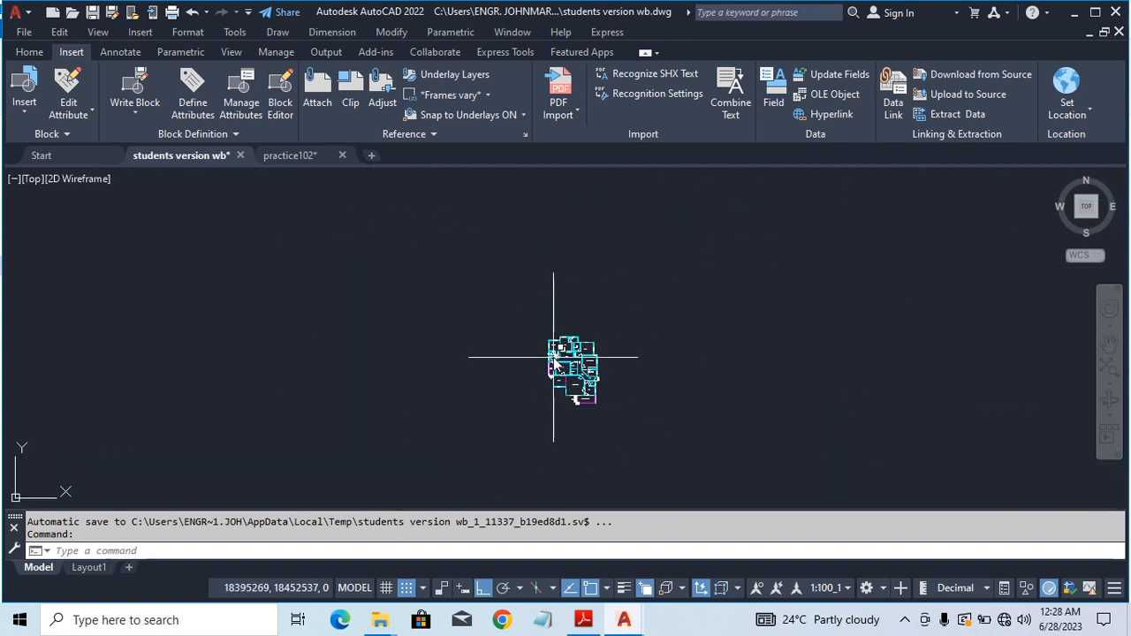
scroll(579, 367, up, 2)
click(644, 437)
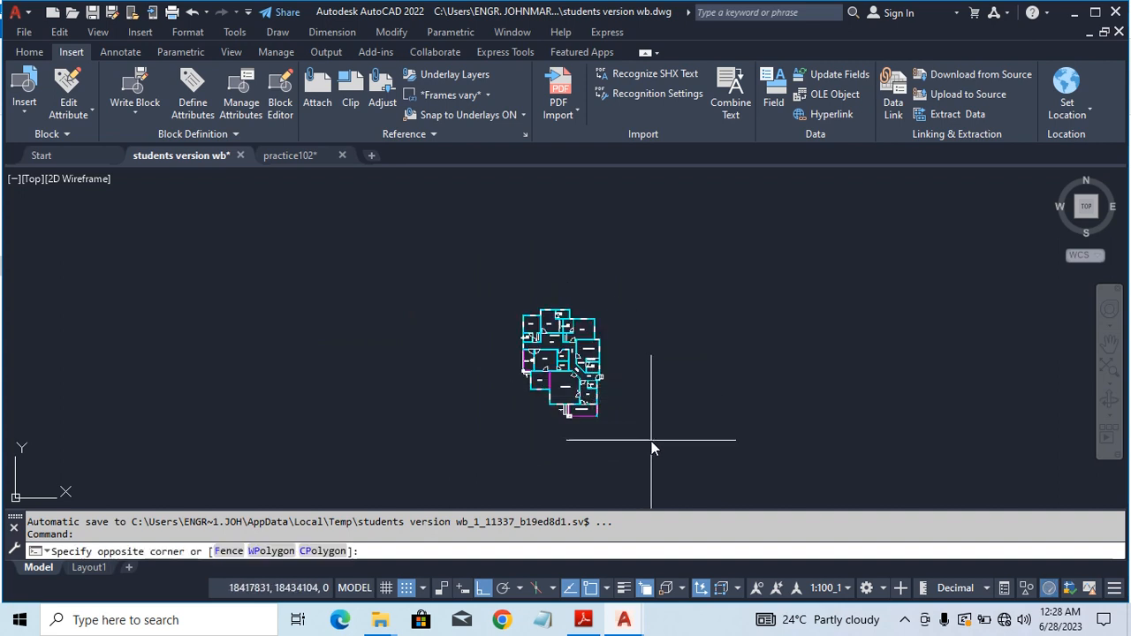
click(456, 279)
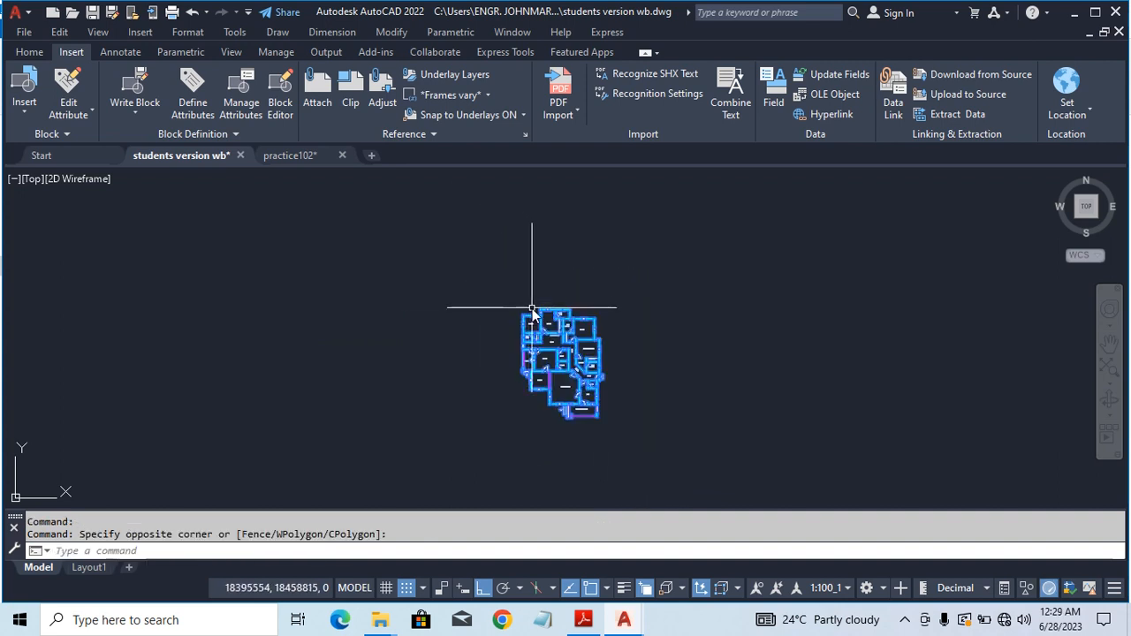
text(w)
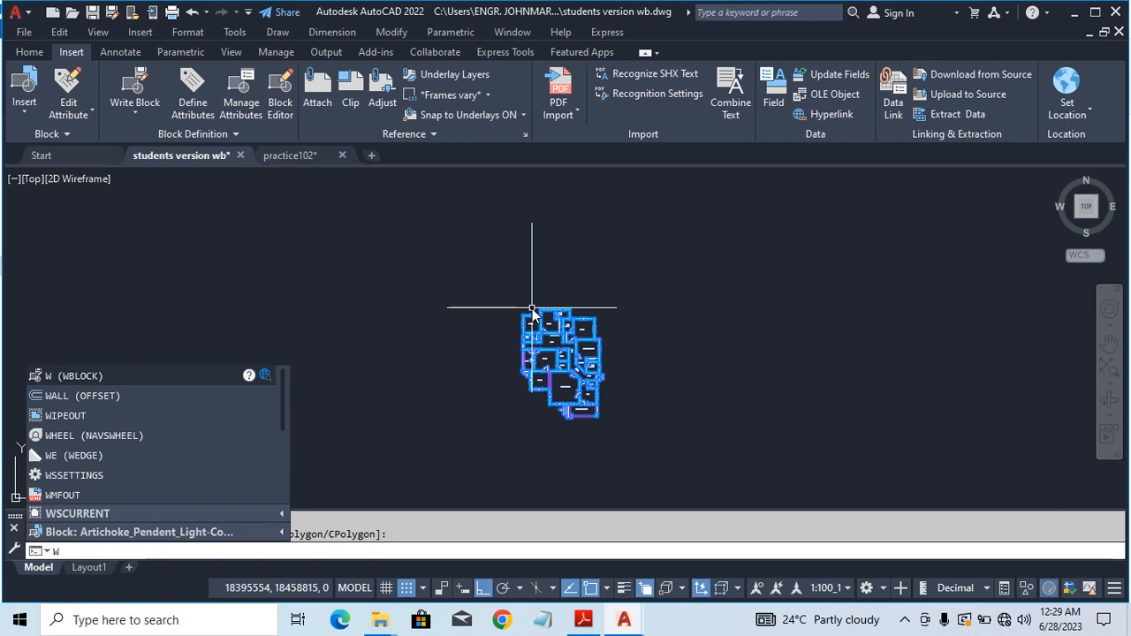
key(Return)
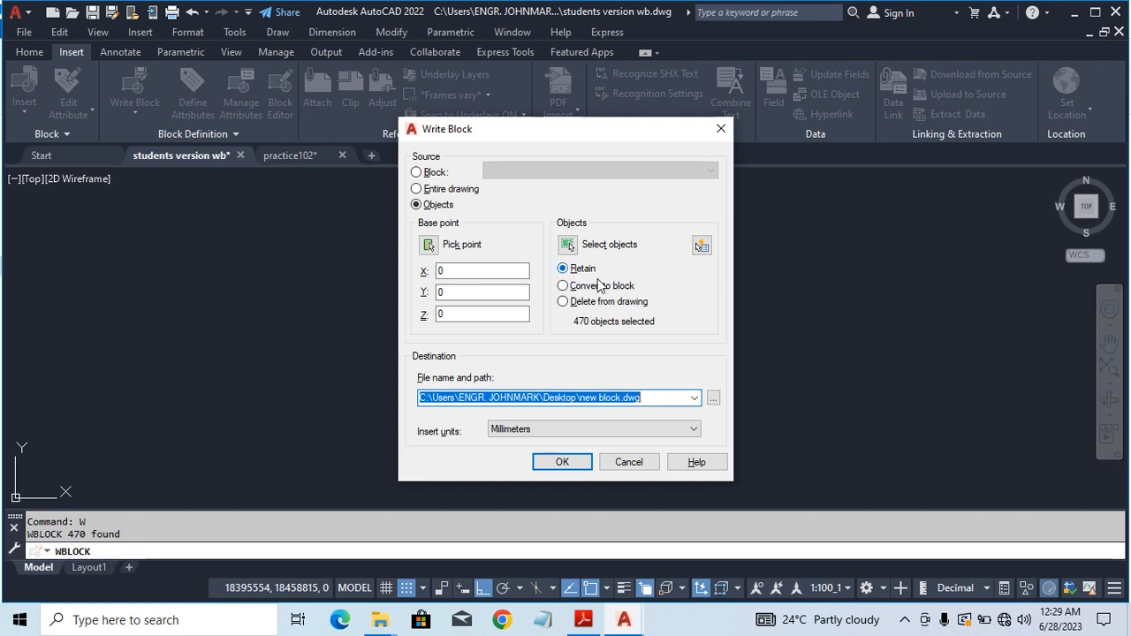
Step: Browse for the Write Block destination and name the file sss202 on the Desktop
click(713, 401)
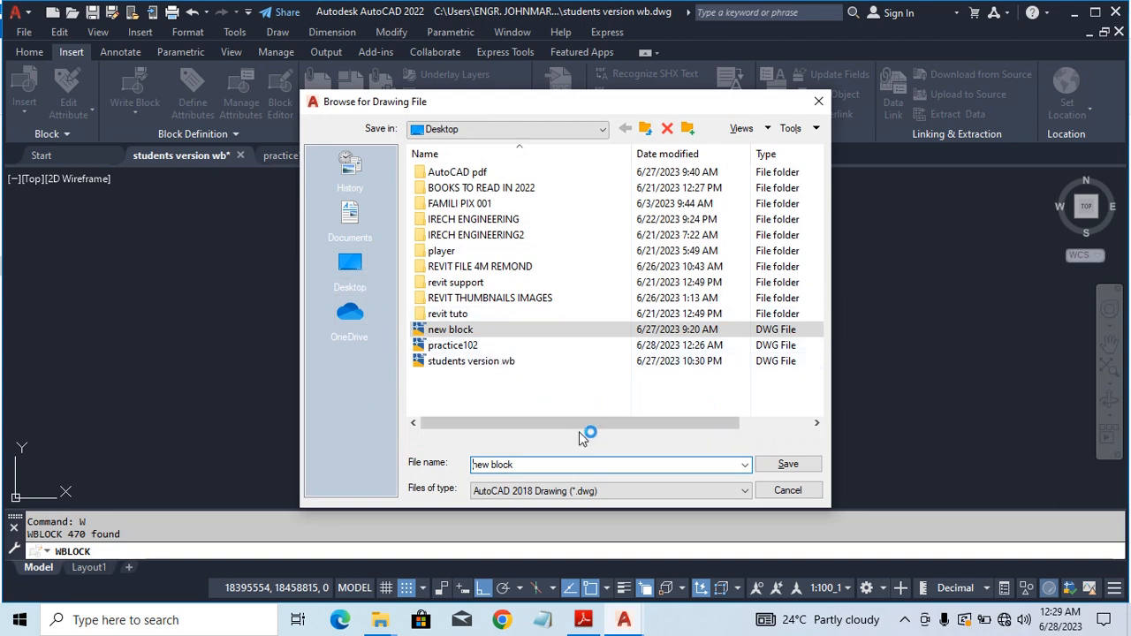
click(542, 468)
text(sss202)
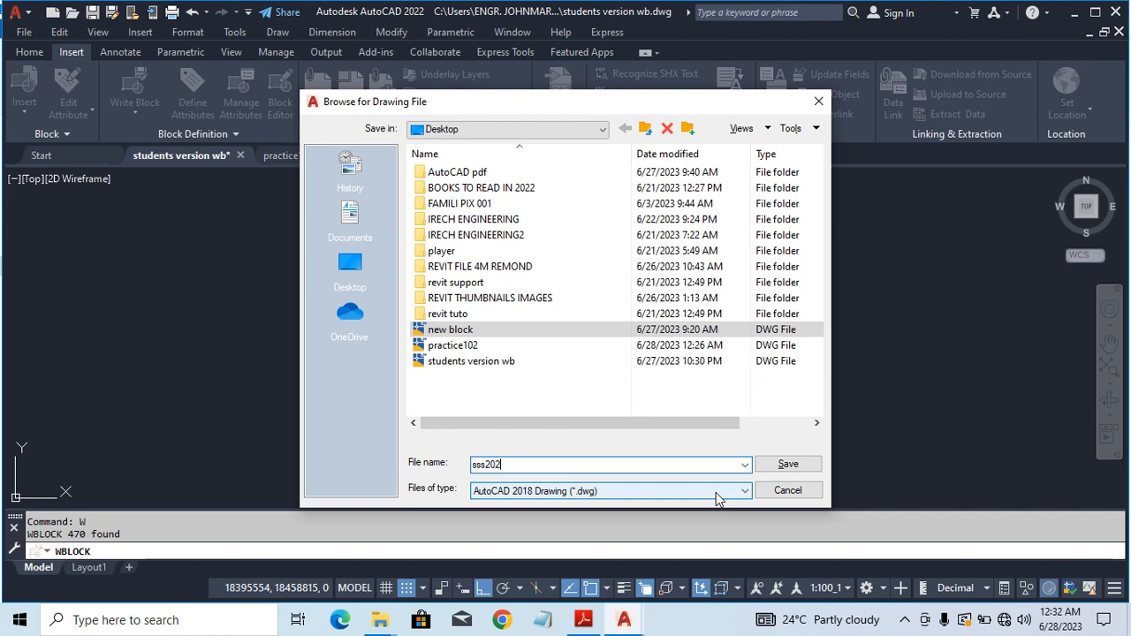
click(733, 493)
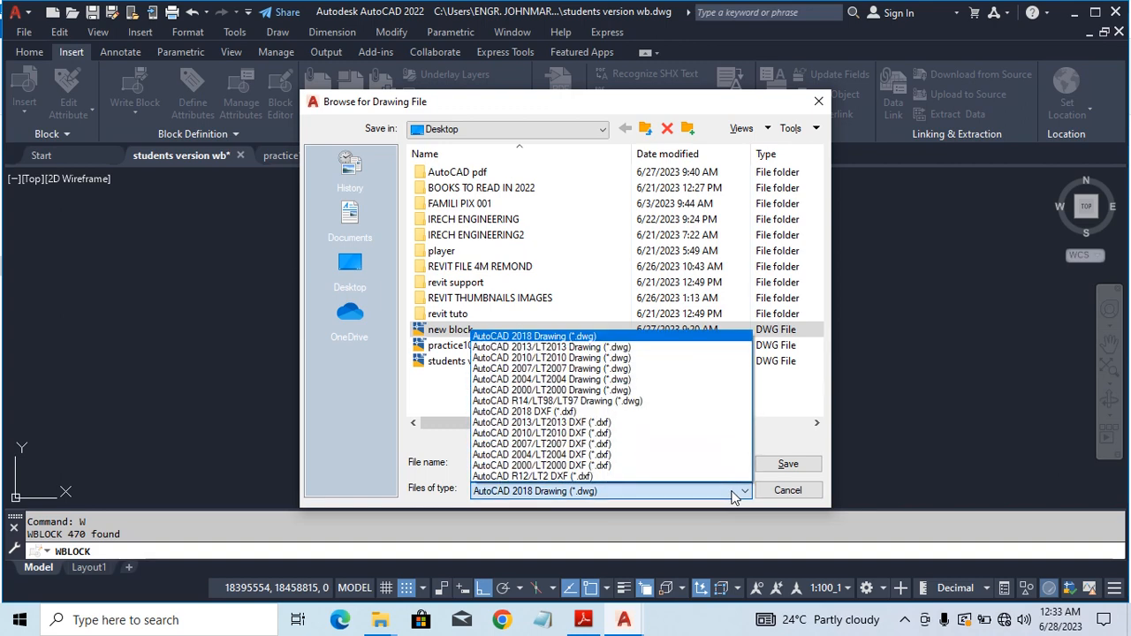
click(562, 348)
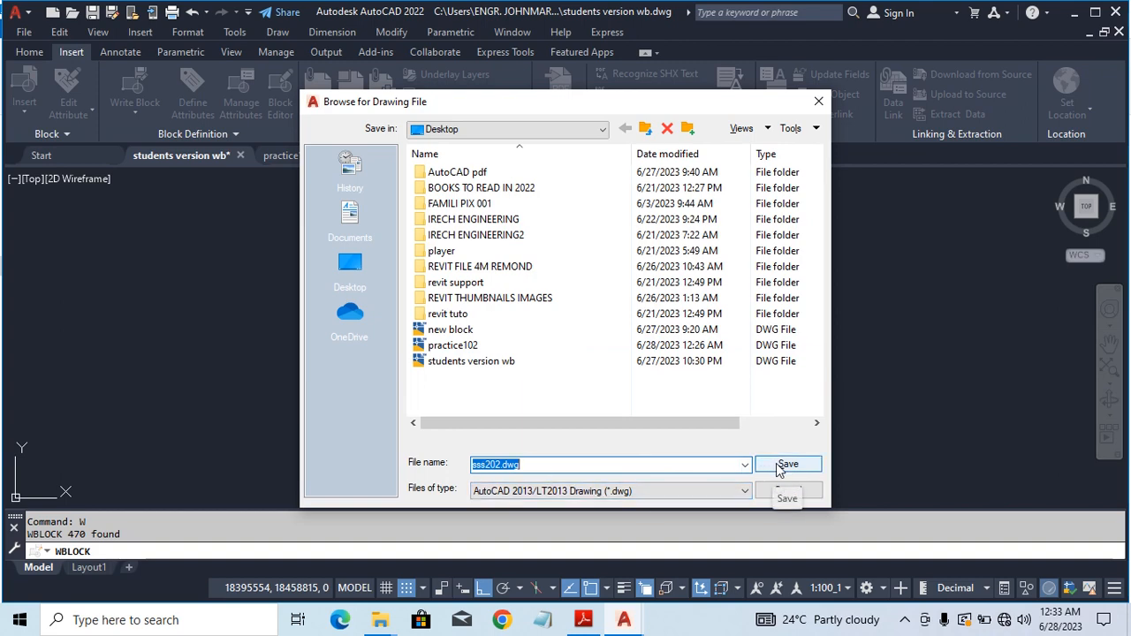
click(742, 494)
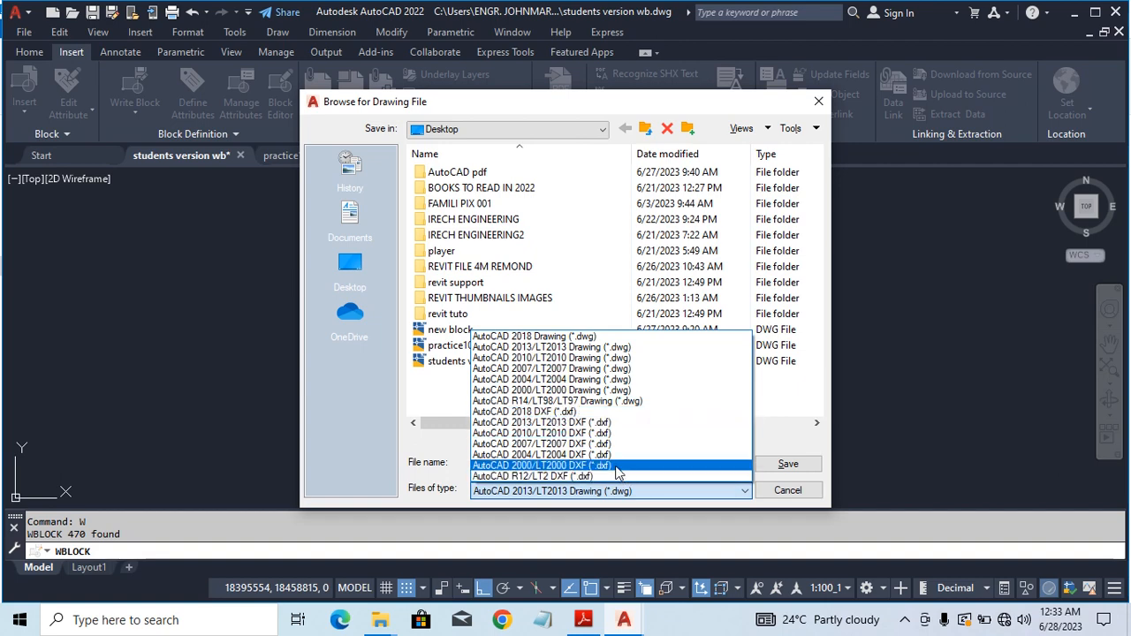
click(549, 414)
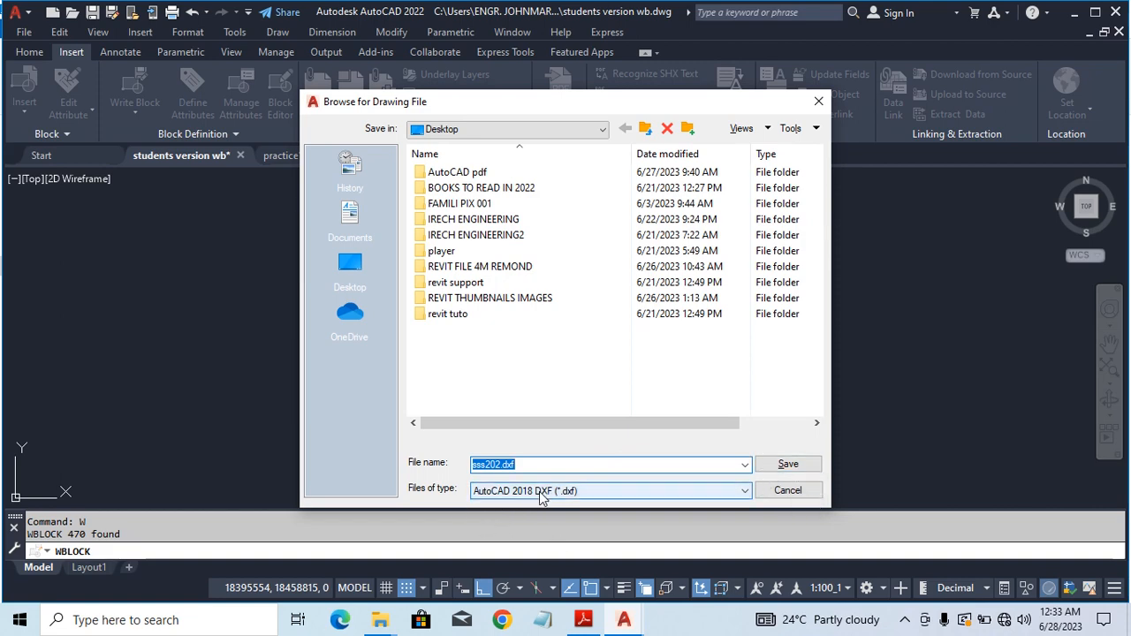
click(745, 492)
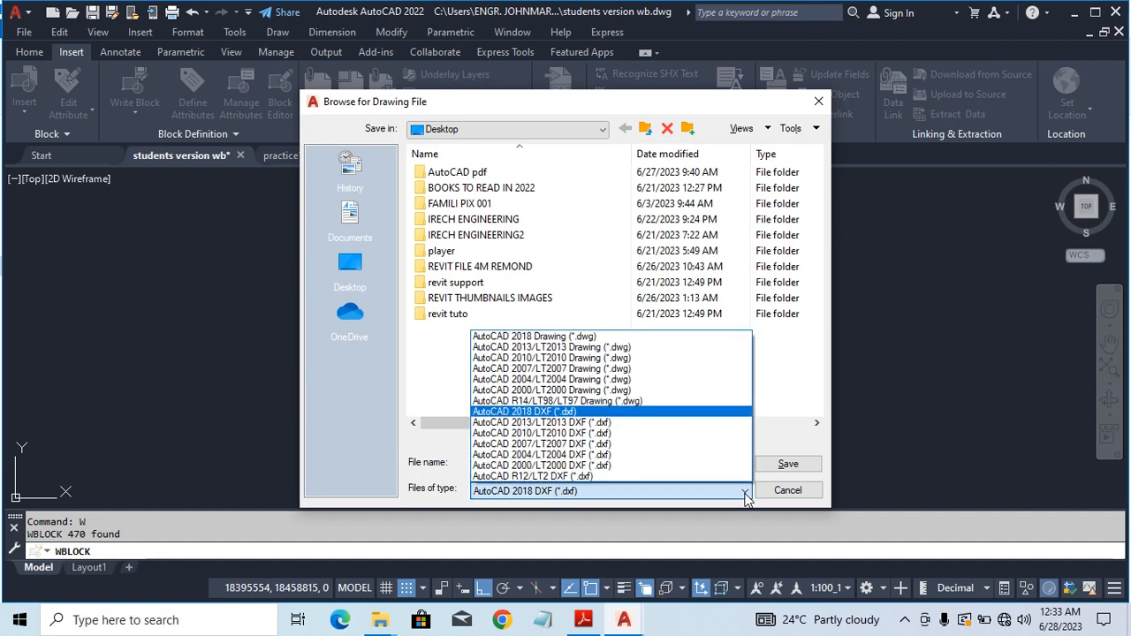
click(526, 338)
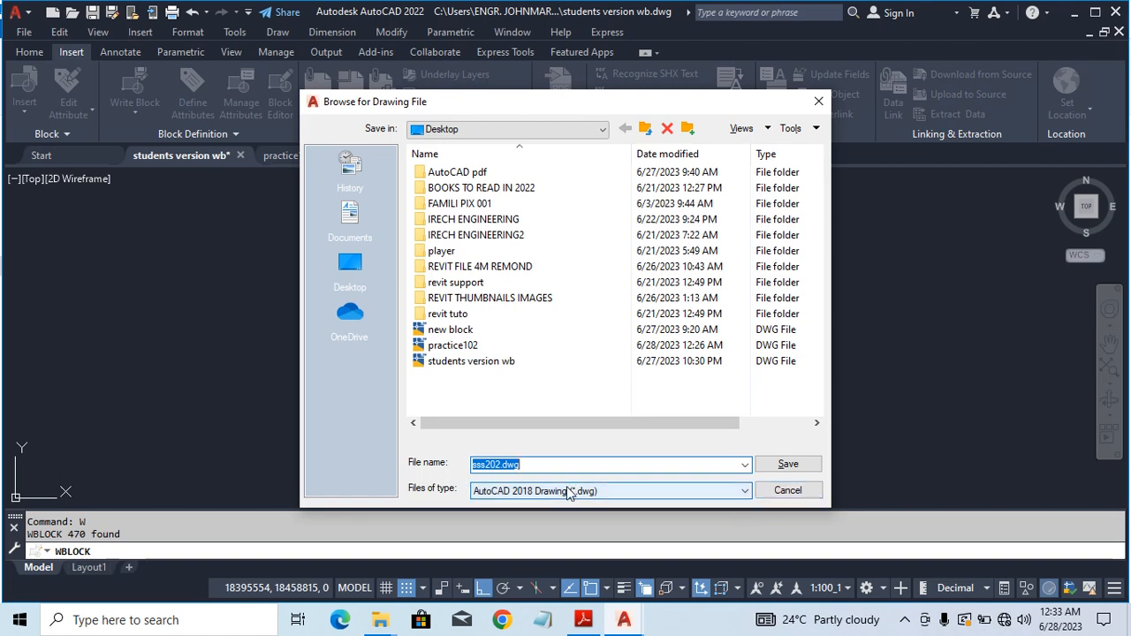
Step: Save the sss202 destination and write the selected floor plan to the file
click(789, 462)
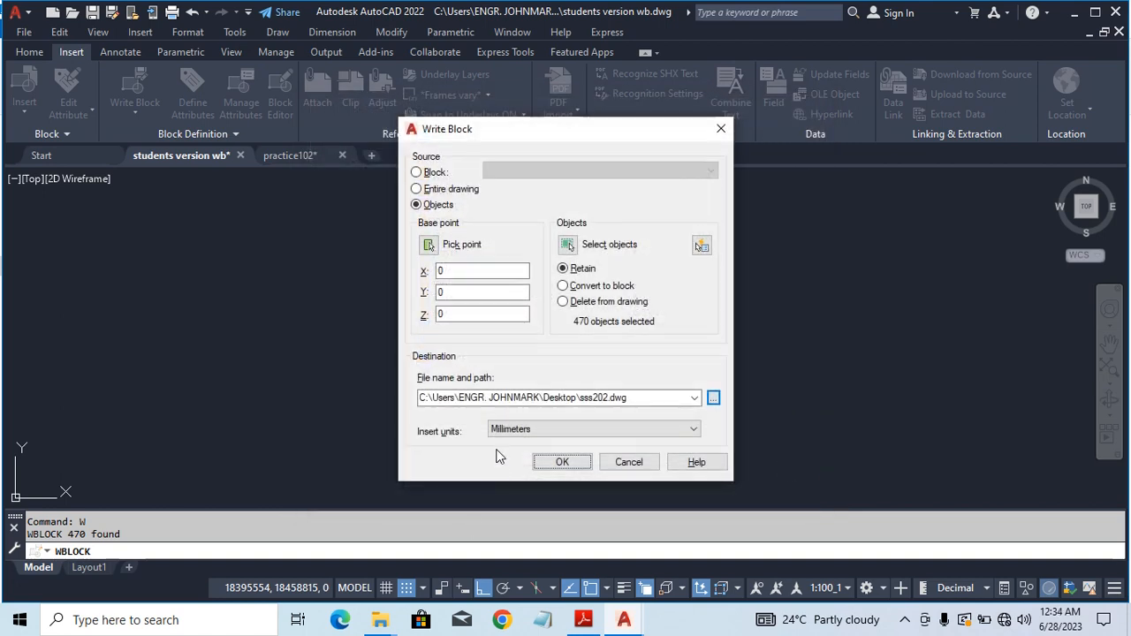
click(566, 464)
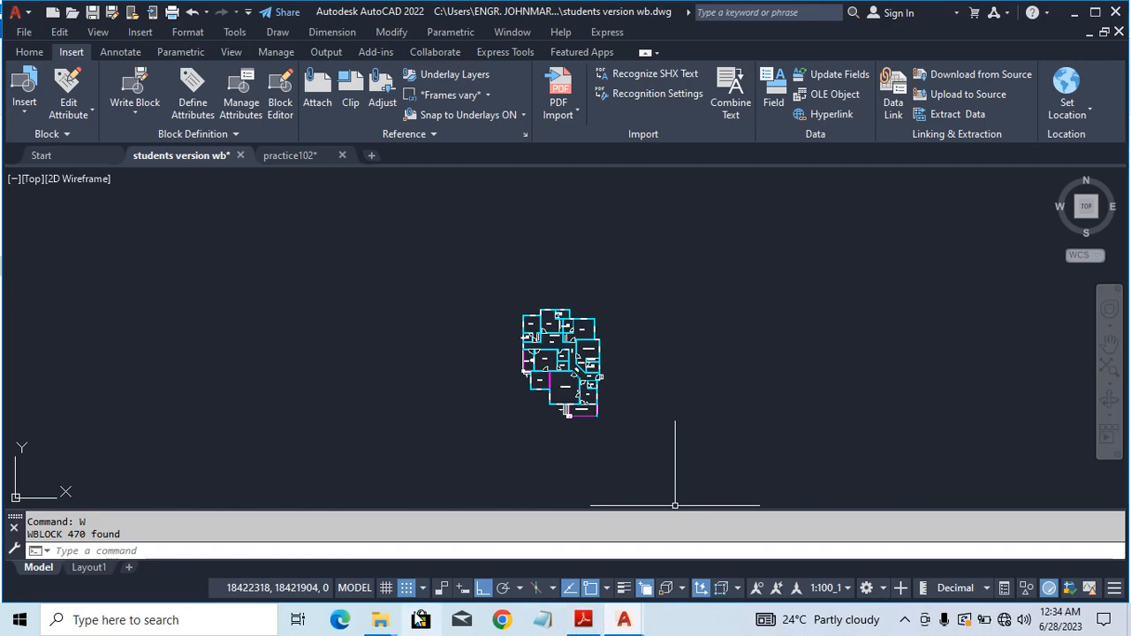
Step: Open sss202.dwg from the Desktop folder to check it, then close the drawing
click(380, 619)
scroll(256, 521, down, 1)
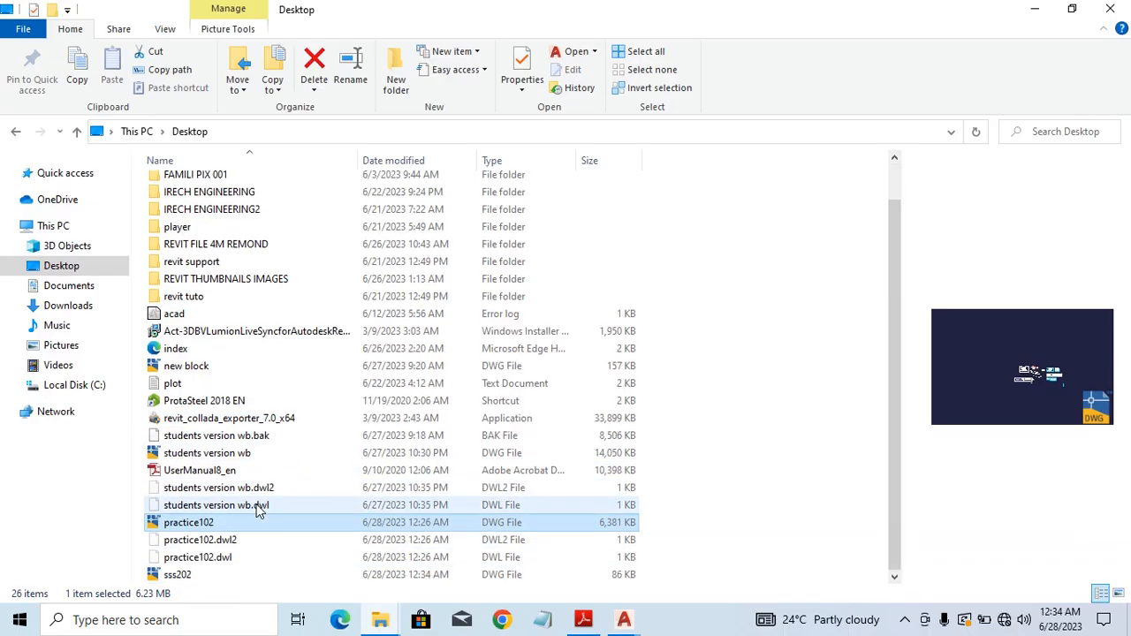
click(186, 580)
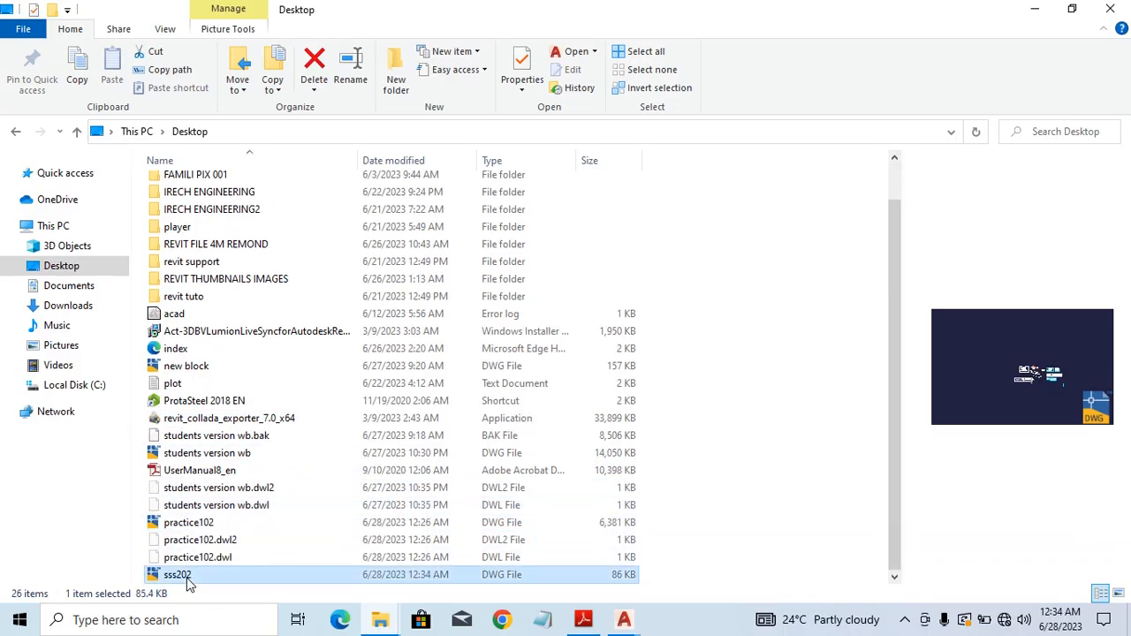
double_click(181, 576)
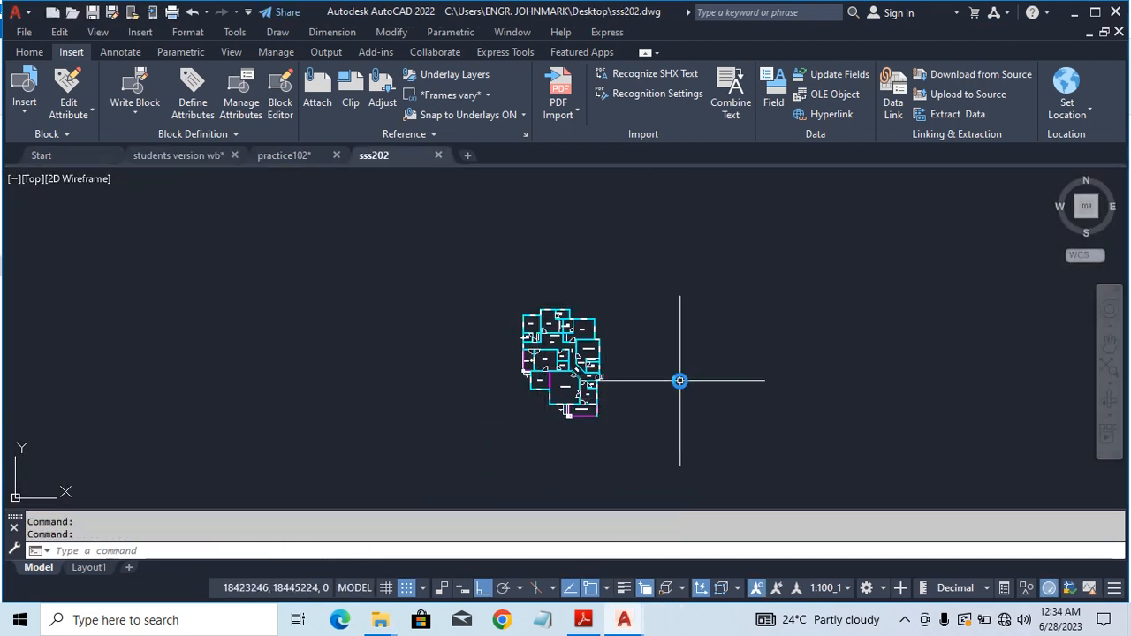
click(1119, 33)
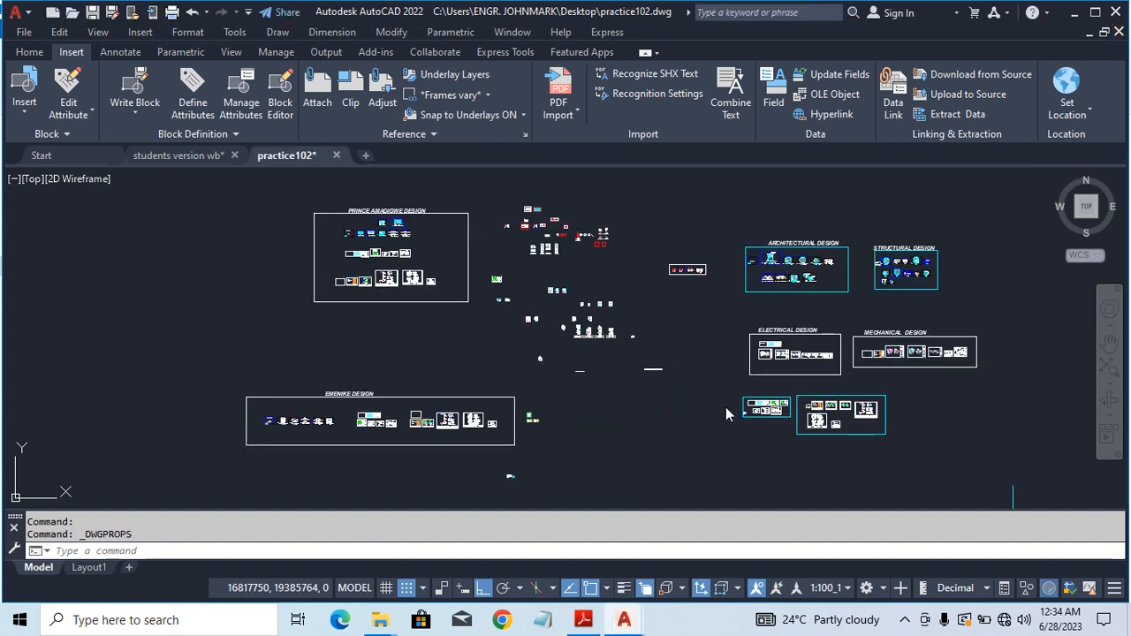